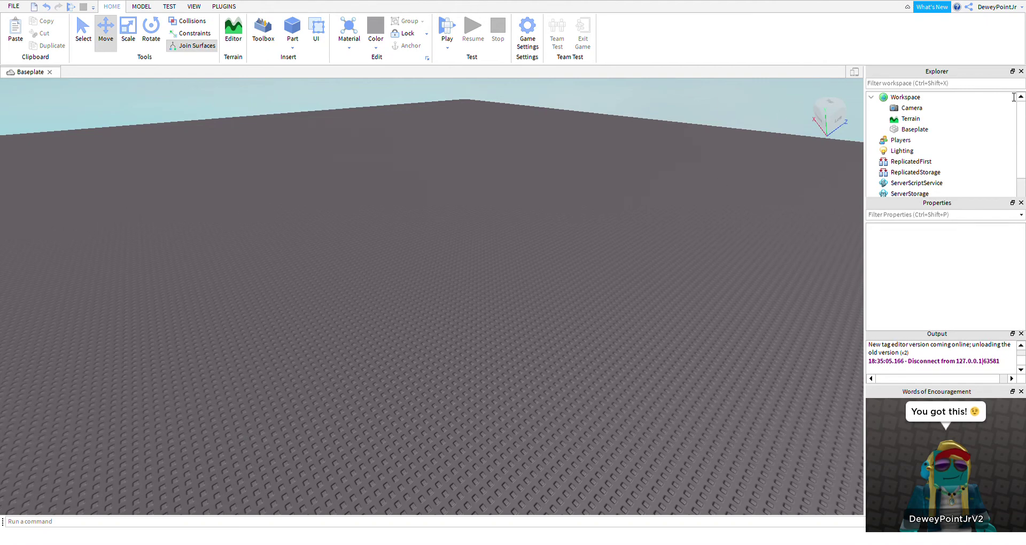
- Orbit around the empty baseplate and select Workspace in the Explorer
{"action": "mouse_move", "coordinate": [674, 139]}
{"action": "right_mouse_down"}
{"action": "mouse_move", "coordinate": [387, 187]}
{"action": "mouse_move", "coordinate": [391, 110]}
{"action": "mouse_move", "coordinate": [516, 251]}
{"action": "mouse_move", "coordinate": [531, 247]}
{"action": "mouse_move", "coordinate": [426, 250]}
{"action": "mouse_move", "coordinate": [335, 162]}
{"action": "mouse_move", "coordinate": [370, 228]}
{"action": "right_mouse_up"}
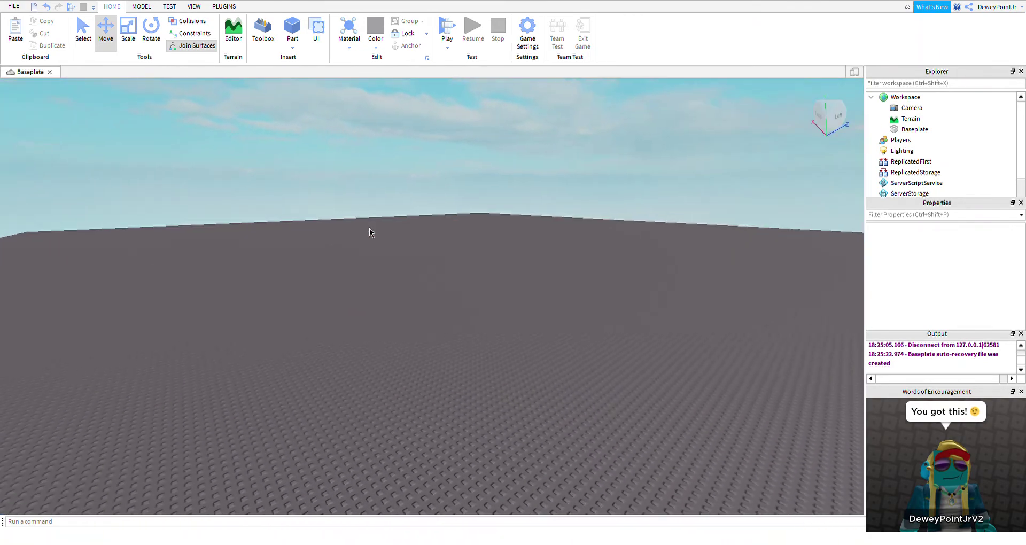
{"action": "left_click", "coordinate": [926, 100]}
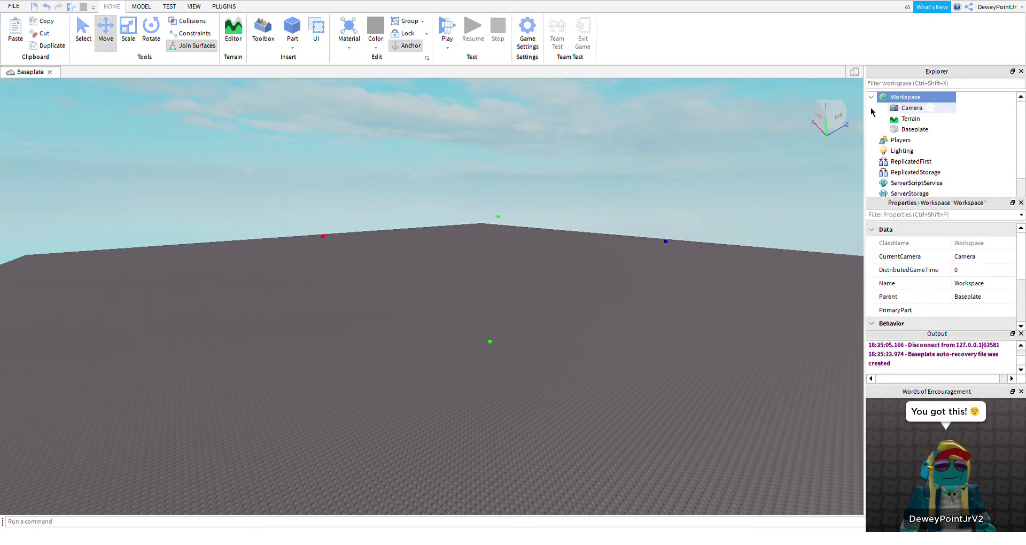
{"action": "left_click", "coordinate": [666, 128]}
{"action": "right_click_drag", "start_coordinate": [666, 127], "coordinate": [666, 128]}
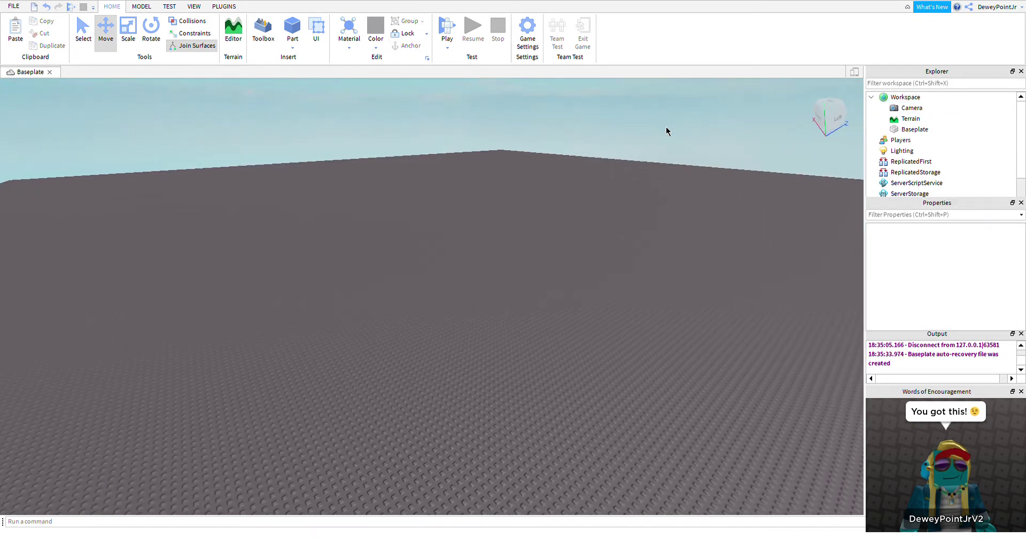
{"action": "left_click", "coordinate": [952, 98]}
{"action": "right_click_drag", "start_coordinate": [698, 208], "coordinate": [698, 208]}
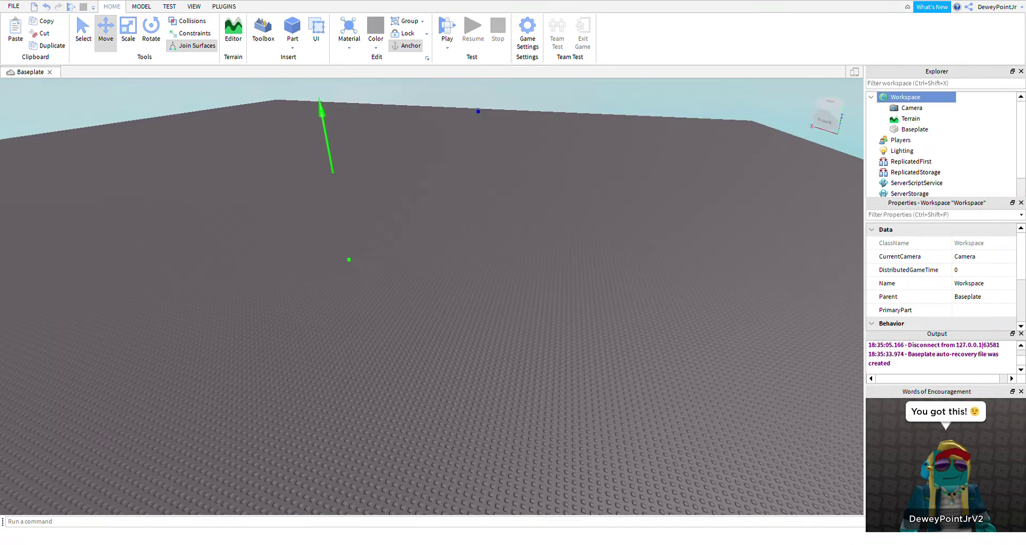
- Insert a Script into Workspace via Insert Object's 'script' search
{"action": "left_click", "coordinate": [141, 6]}
{"action": "left_click", "coordinate": [725, 32]}
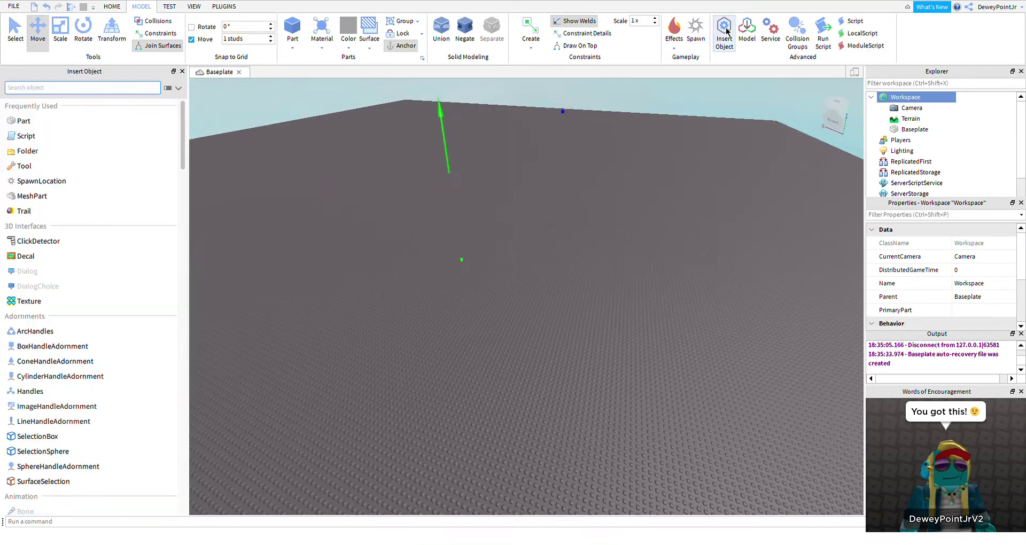
{"action": "type", "text": "s"}
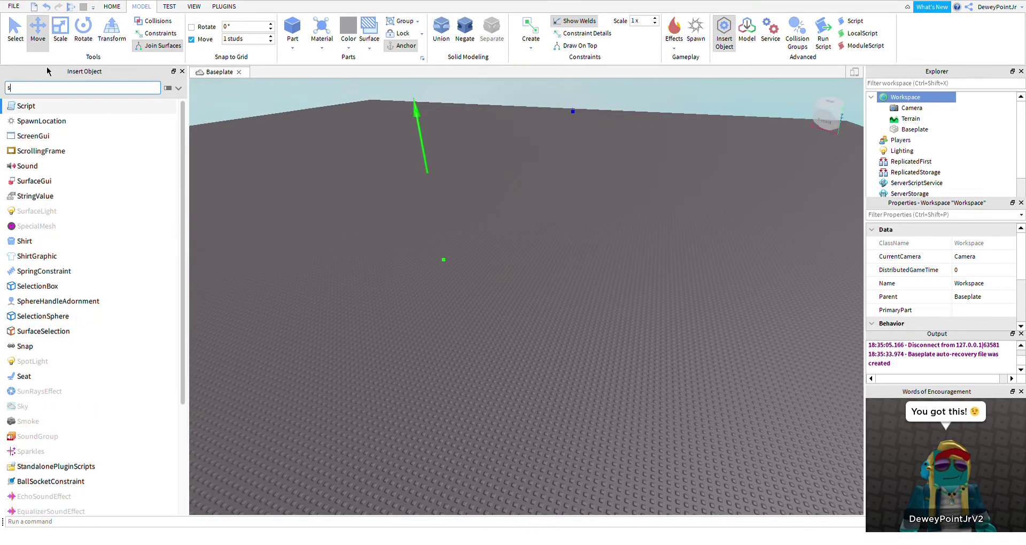
{"action": "type", "text": "cript"}
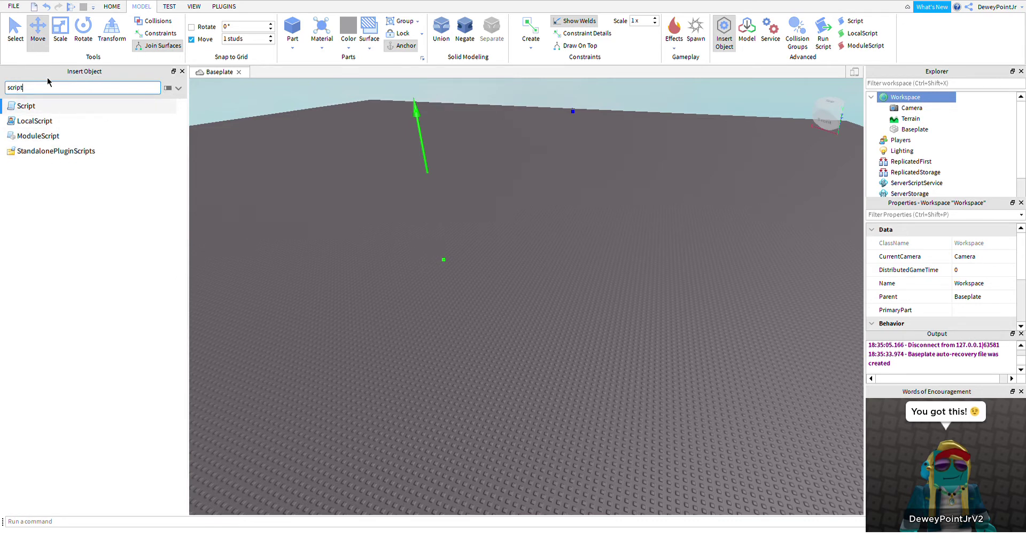
{"action": "key", "text": "Return"}
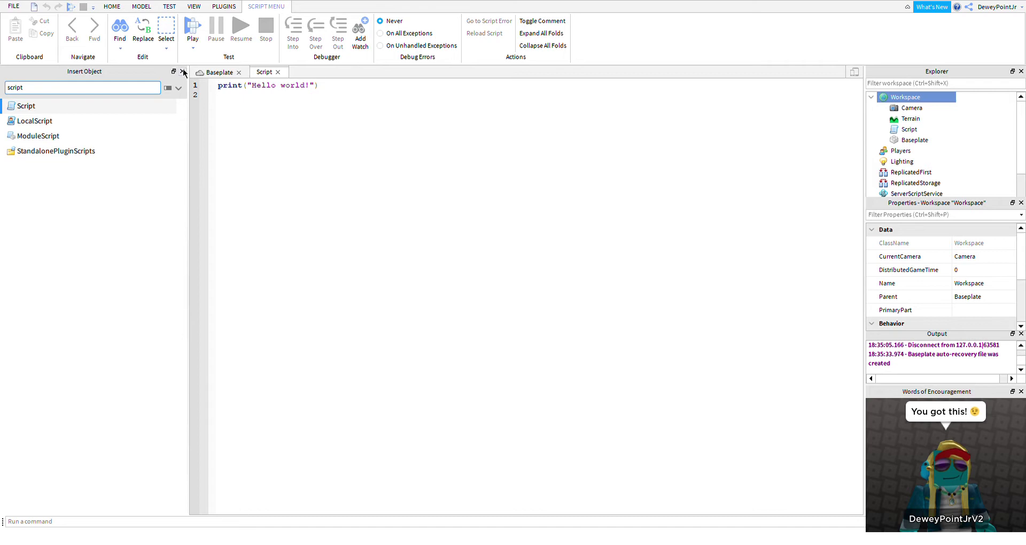
{"action": "left_click", "coordinate": [182, 71]}
{"action": "key", "text": "ctrl+a"}
{"action": "key", "text": "BackSpace"}
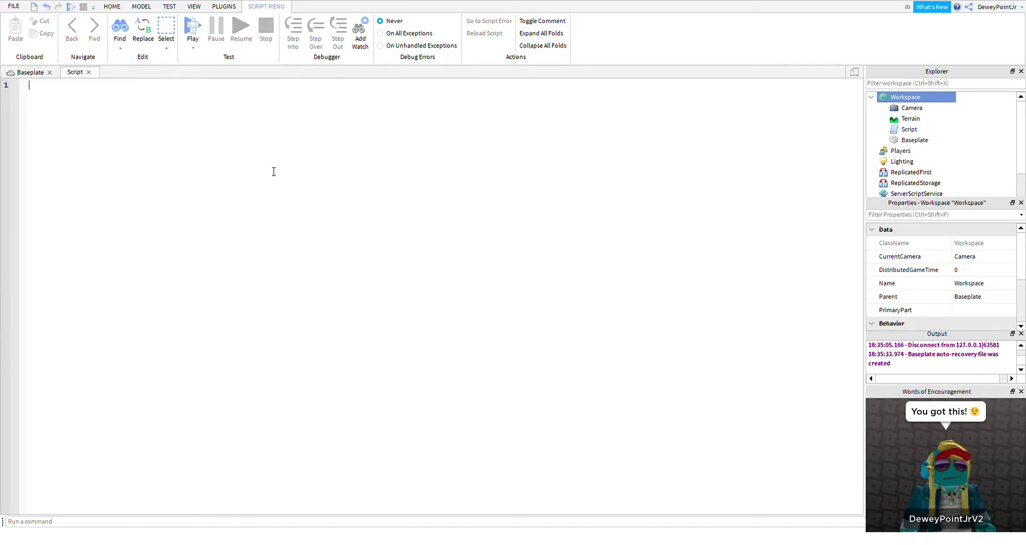
{"action": "type", "text": "local B"}
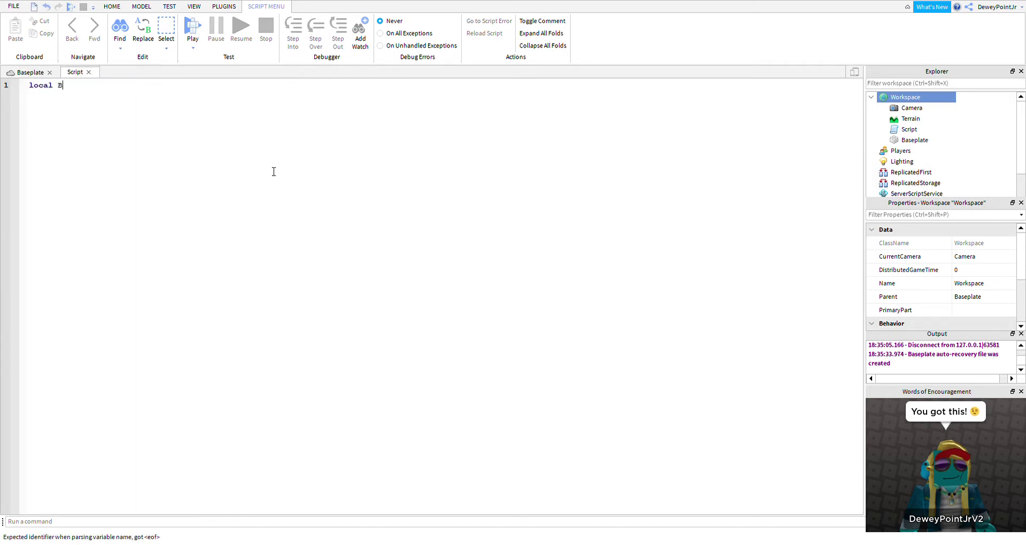
{"action": "type", "text": "En"}
{"action": "type", "text": "nned"}
{"action": "type", "text": " = {"}
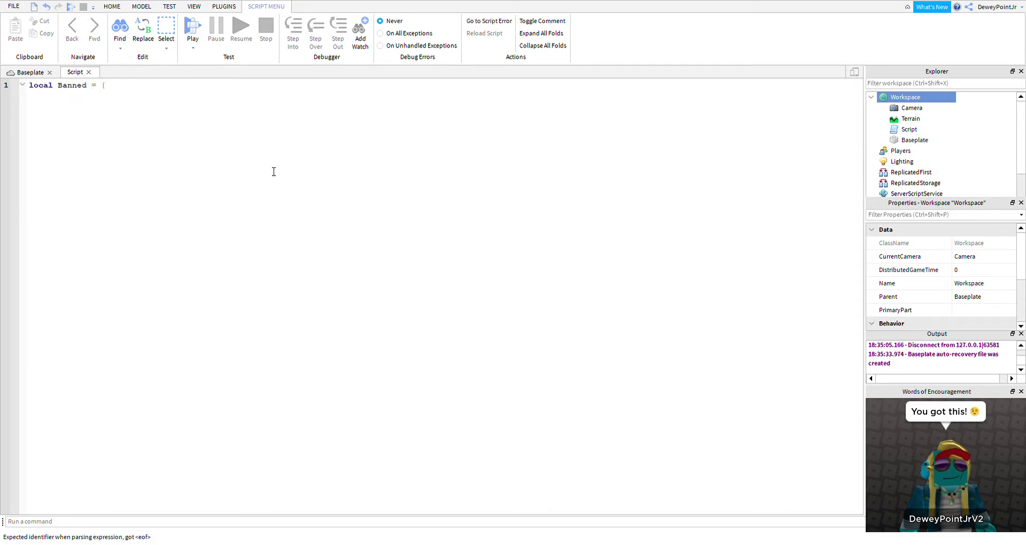
{"action": "type", "text": "\""}
{"action": "type", "text": "D"}
{"action": "type", "text": "eweyPoint"}
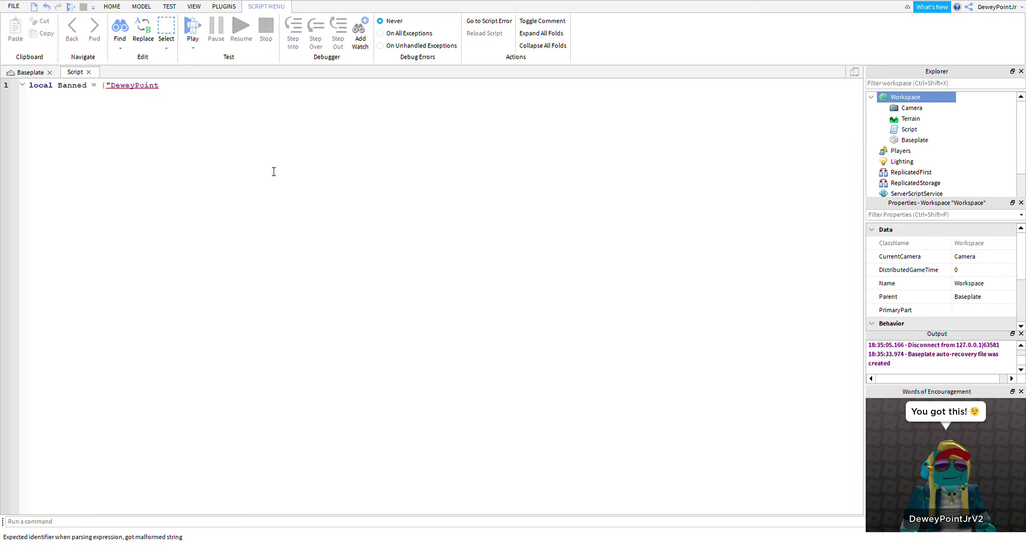
{"action": "type", "text": "Jr\""}
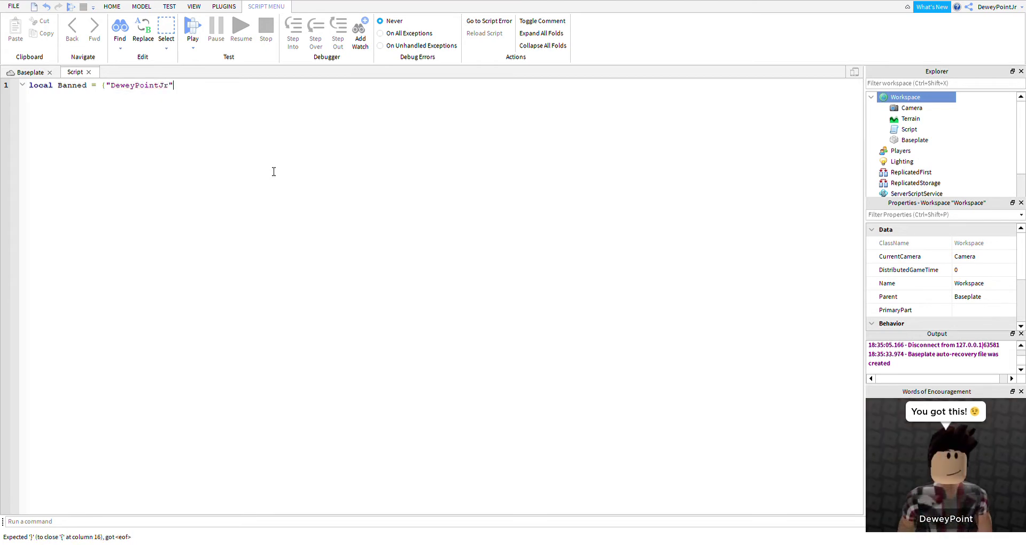
{"action": "type", "text": ", \""}
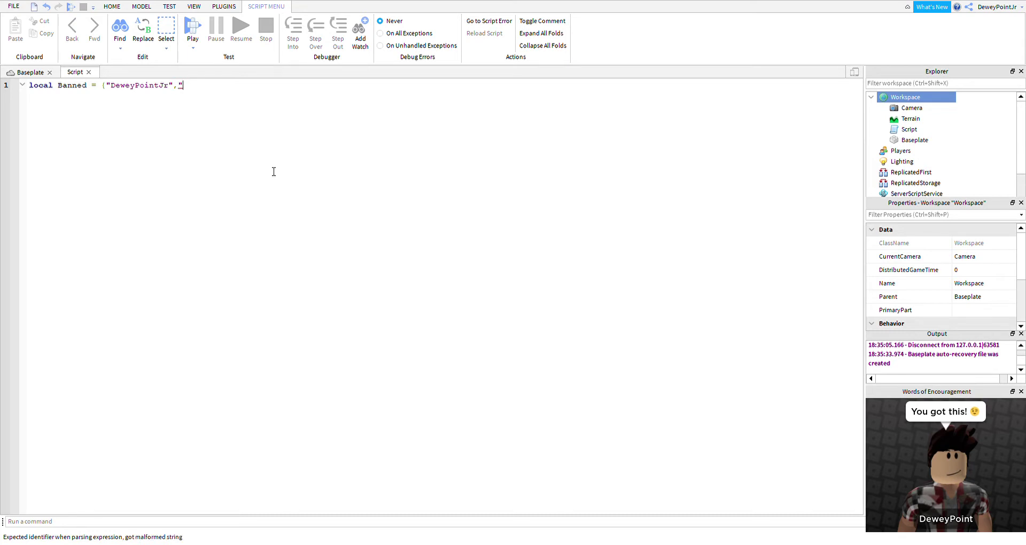
{"action": "type", "text": "GIVETH"}
{"action": "type", "text": "ISNOOBPETS"}
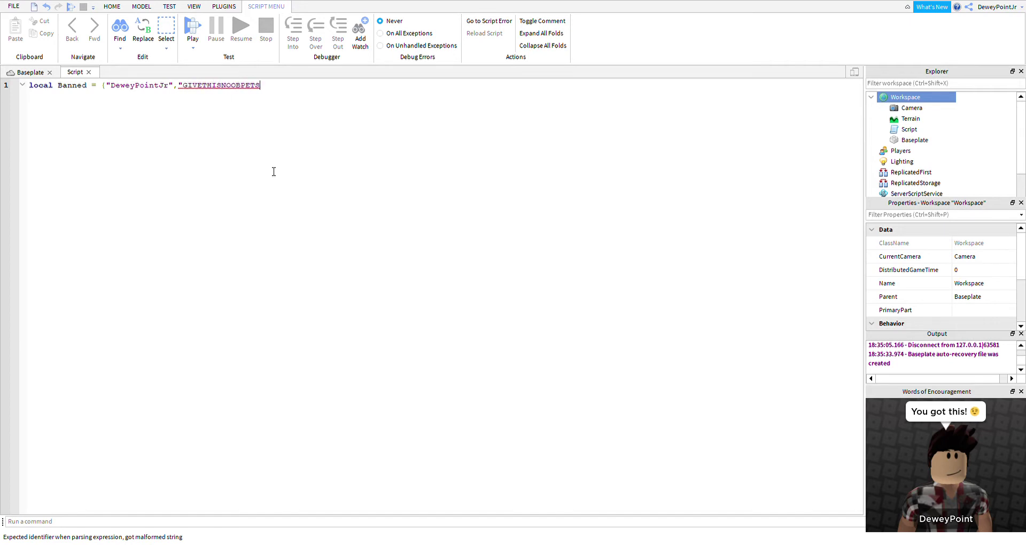
{"action": "type", "text": "1000\""}
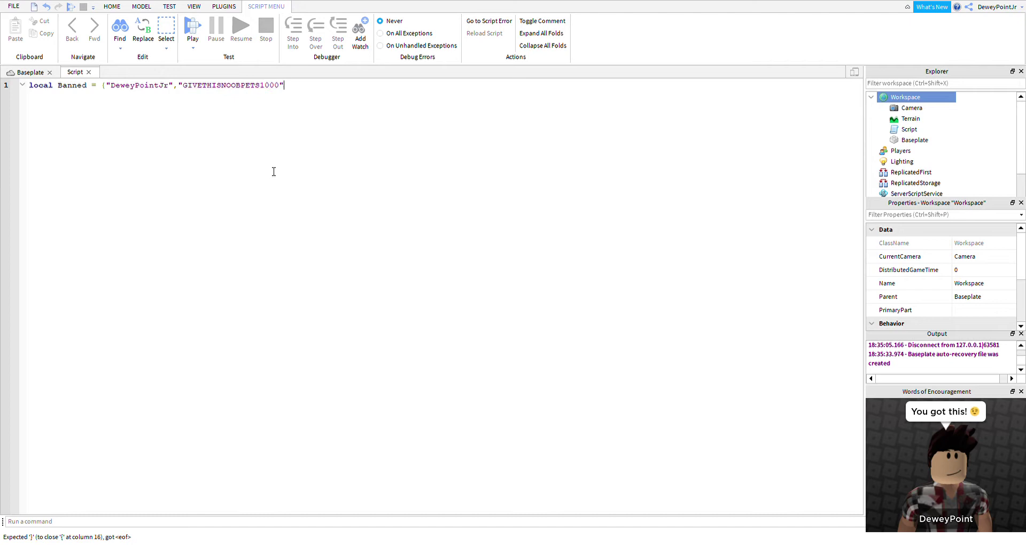
{"action": "type", "text": "}"}
{"action": "type", "text": "g"}
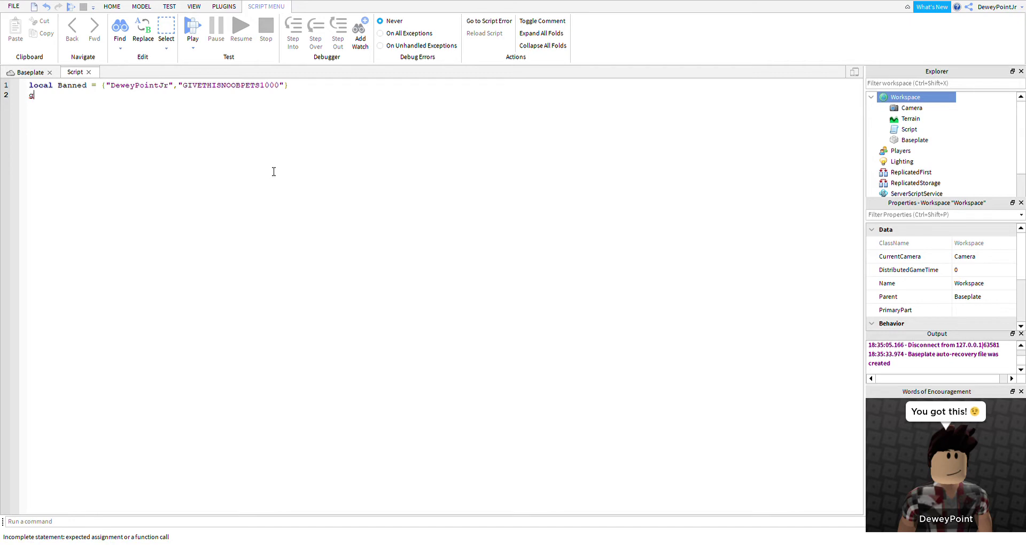
{"action": "type", "text": "ame.P"}
{"action": "type", "text": "layers."}
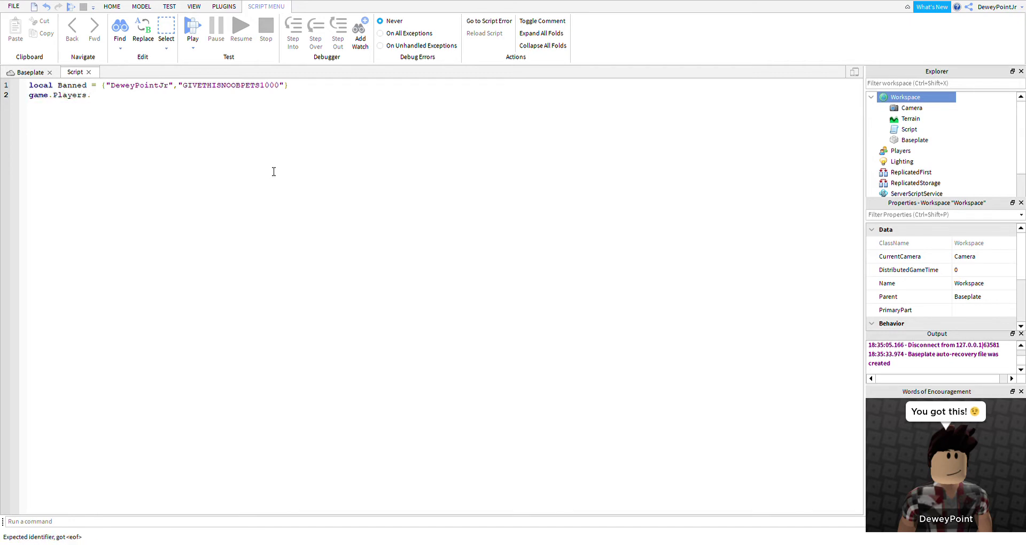
{"action": "type", "text": "PlayerAdded"}
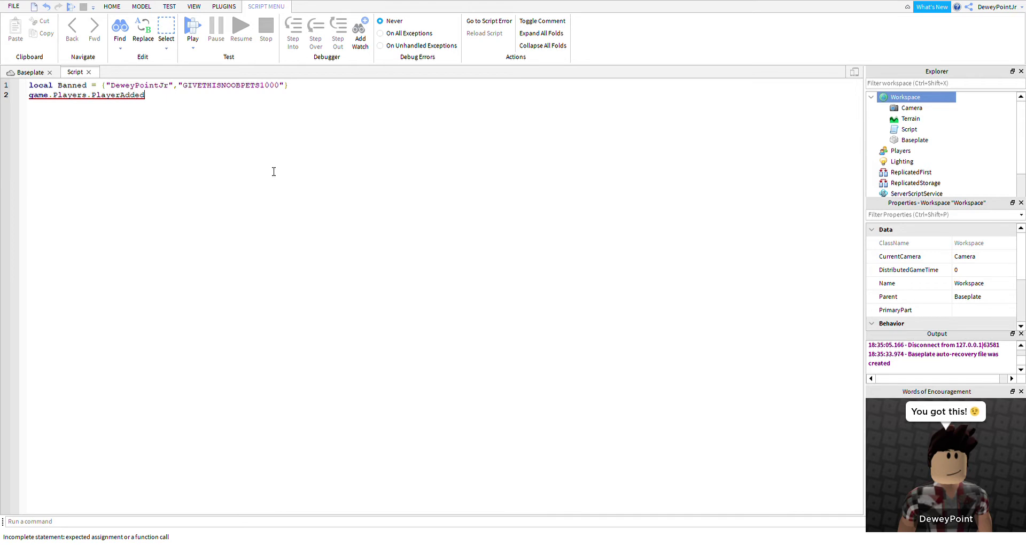
{"action": "type", "text": ":Connect"}
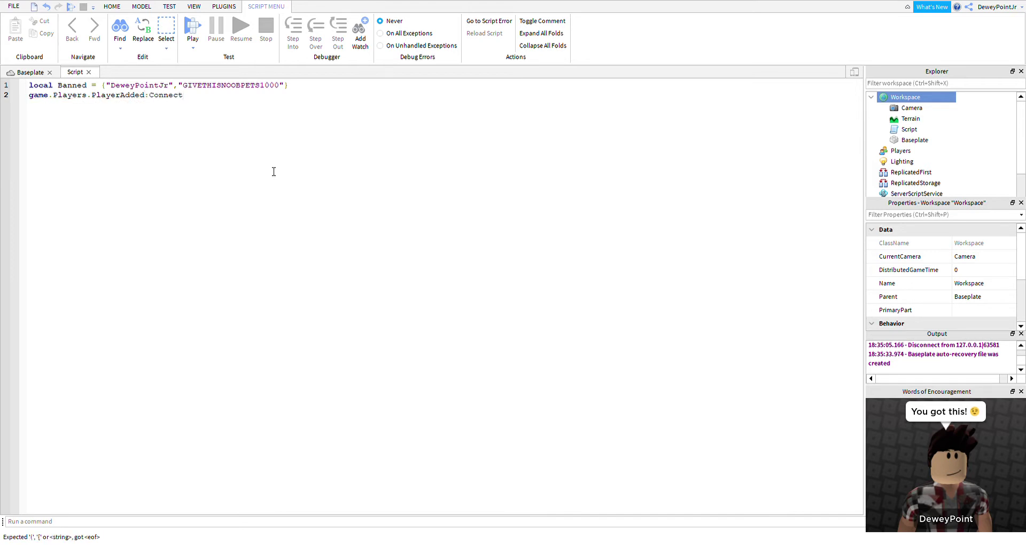
{"action": "type", "text": "(function"}
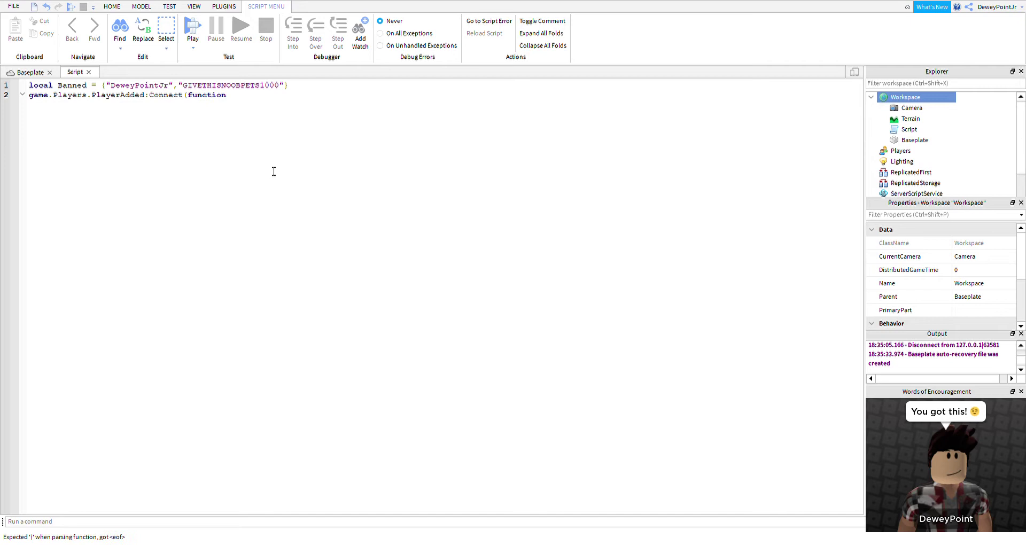
{"action": "type", "text": "(player"}
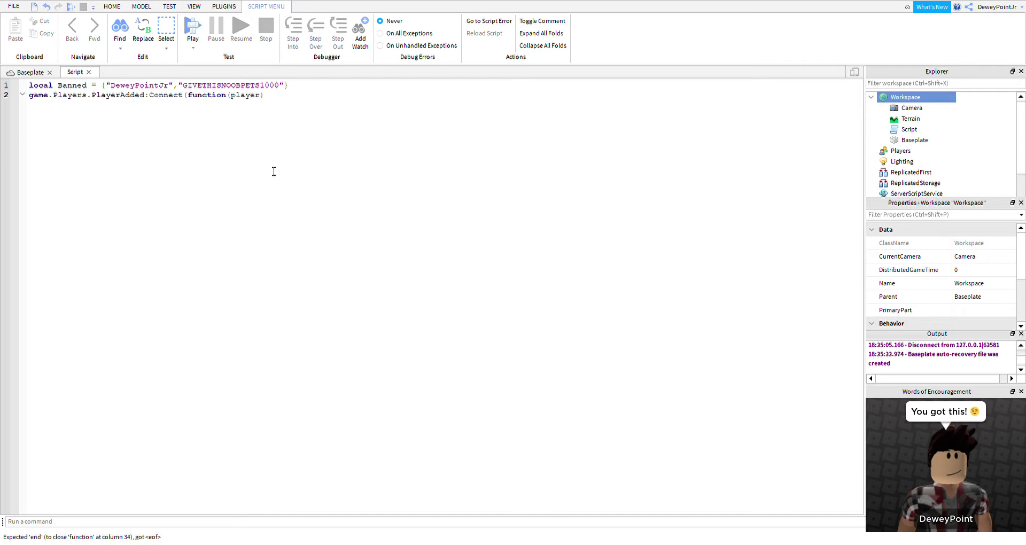
- Write 'for i = 1,#Banned do', an if-check player.Name == Banned[i], and player:Kick()
{"action": "key", "text": "Return"}
{"action": "type", "text": "for"}
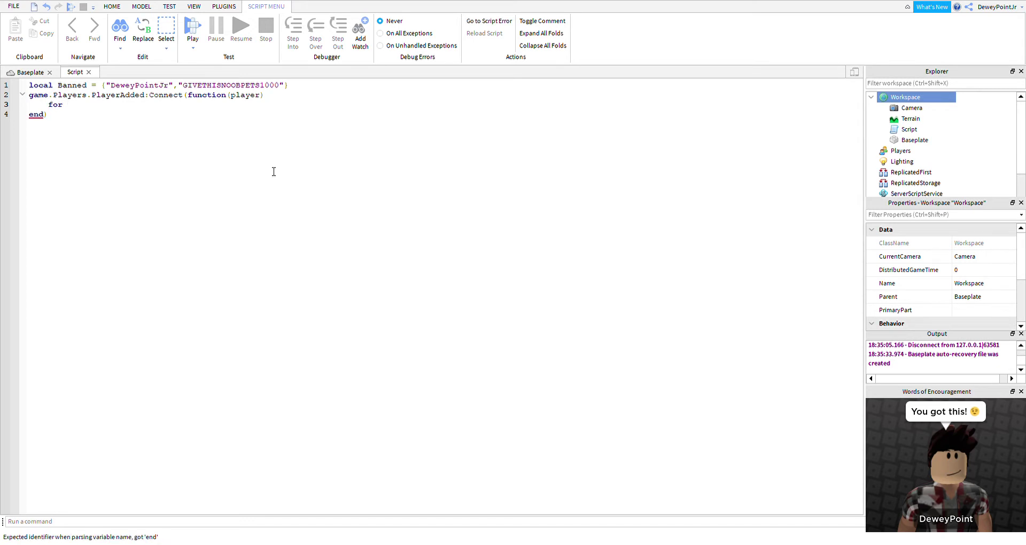
{"action": "type", "text": " i = 1"}
{"action": "type", "text": ",#B"}
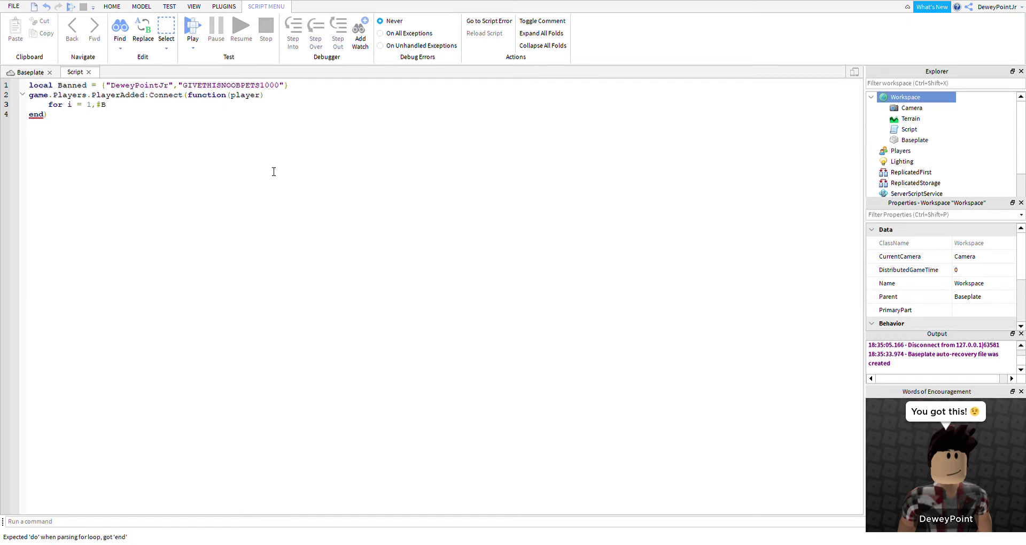
{"action": "type", "text": "anned do"}
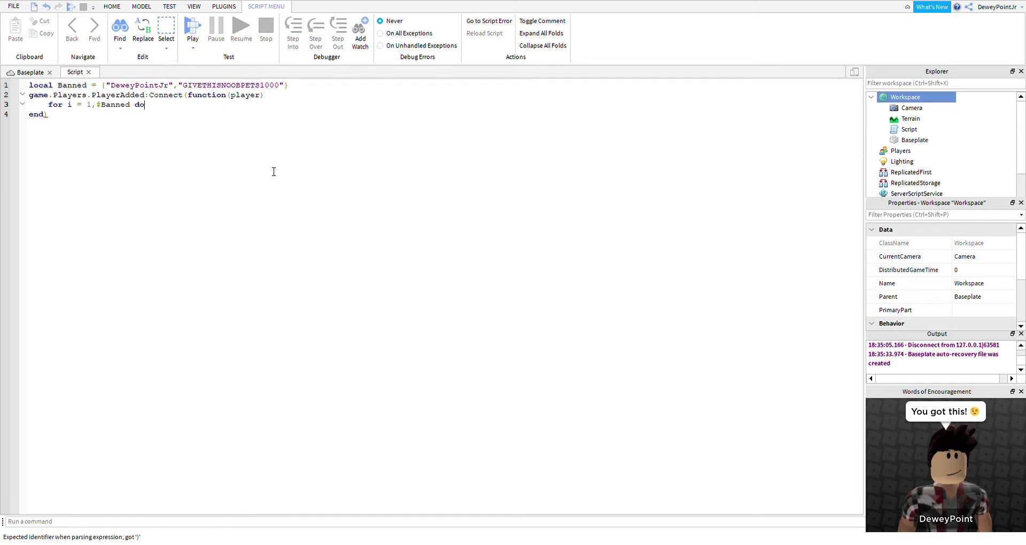
{"action": "key", "text": "Return"}
{"action": "type", "text": "if playe"}
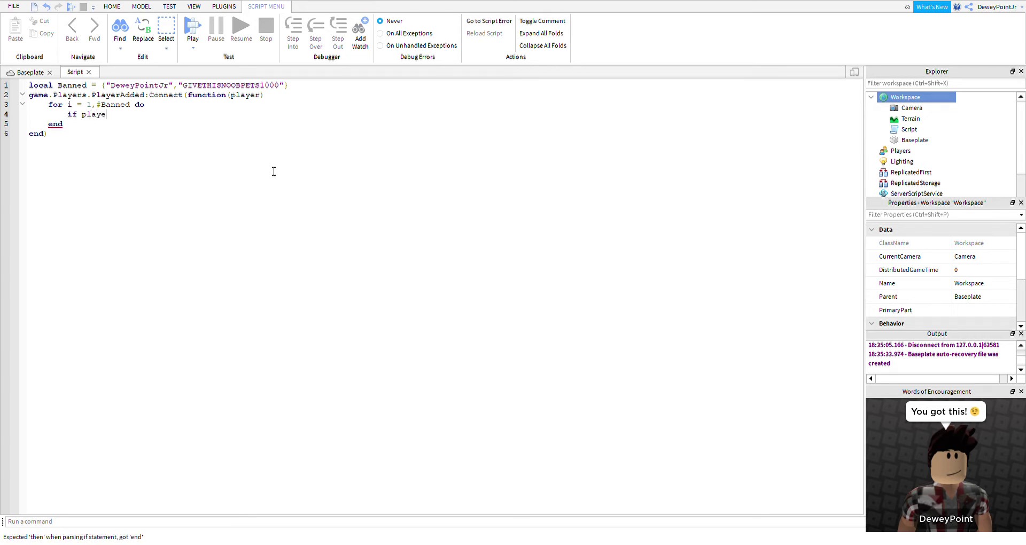
{"action": "type", "text": "r.Name"}
{"action": "type", "text": " == "}
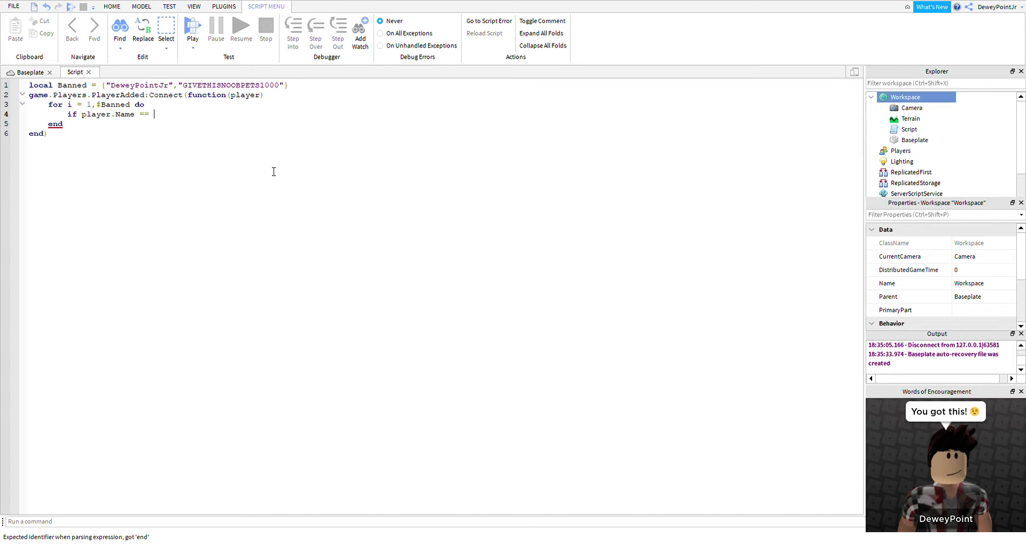
{"action": "type", "text": "Bann"}
{"action": "type", "text": "ed"}
{"action": "key", "text": "BackSpace"}
{"action": "key", "text": "BackSpace"}
{"action": "key", "text": "BackSpace"}
{"action": "type", "text": "ned"}
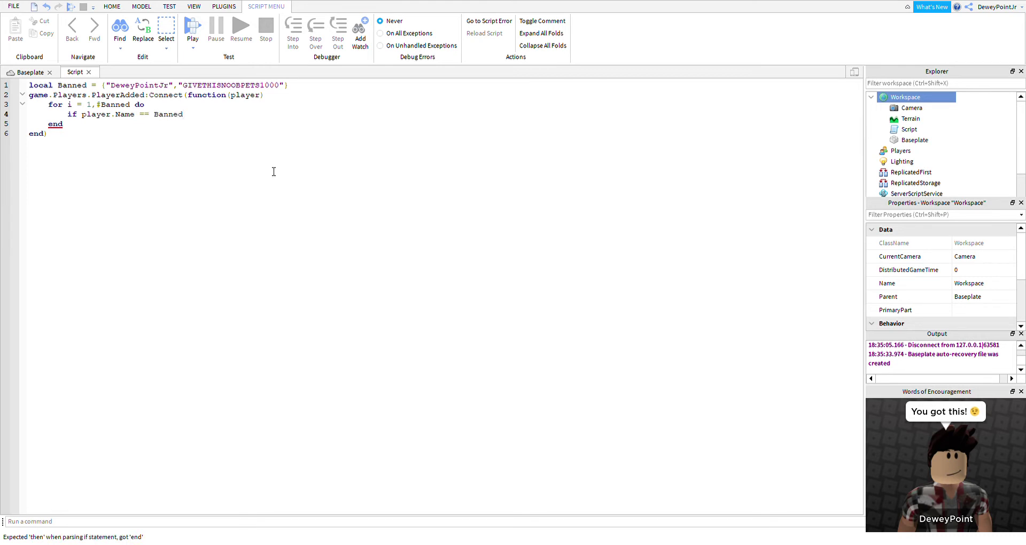
{"action": "type", "text": "[i] "}
{"action": "type", "text": "th"}
{"action": "type", "text": "en"}
{"action": "key", "text": "Return"}
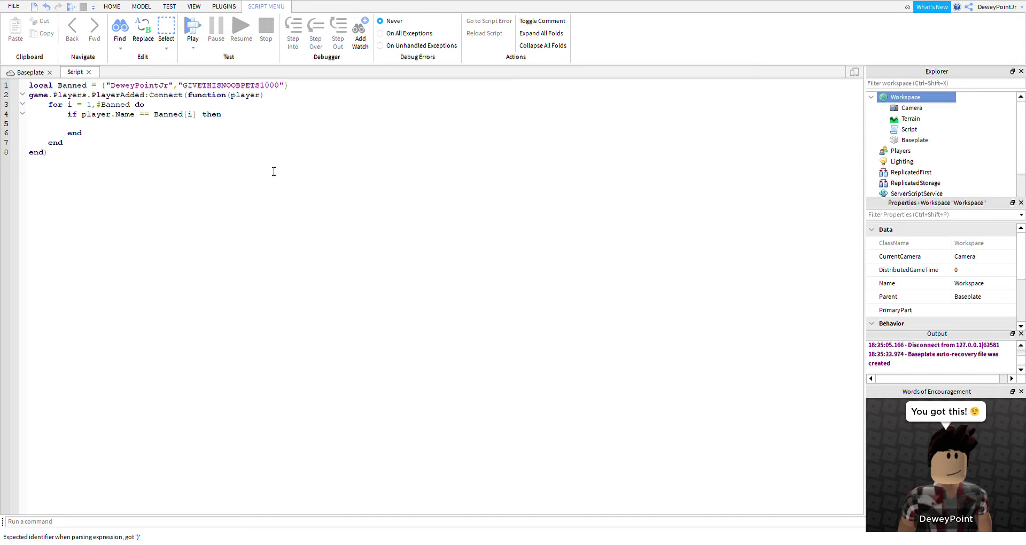
{"action": "type", "text": "player"}
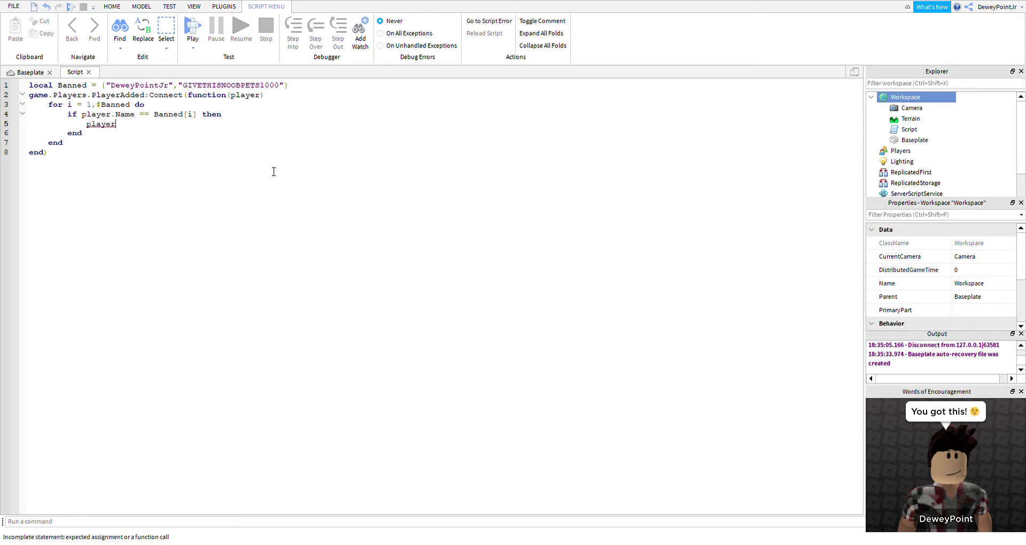
{"action": "type", "text": ":Kick"}
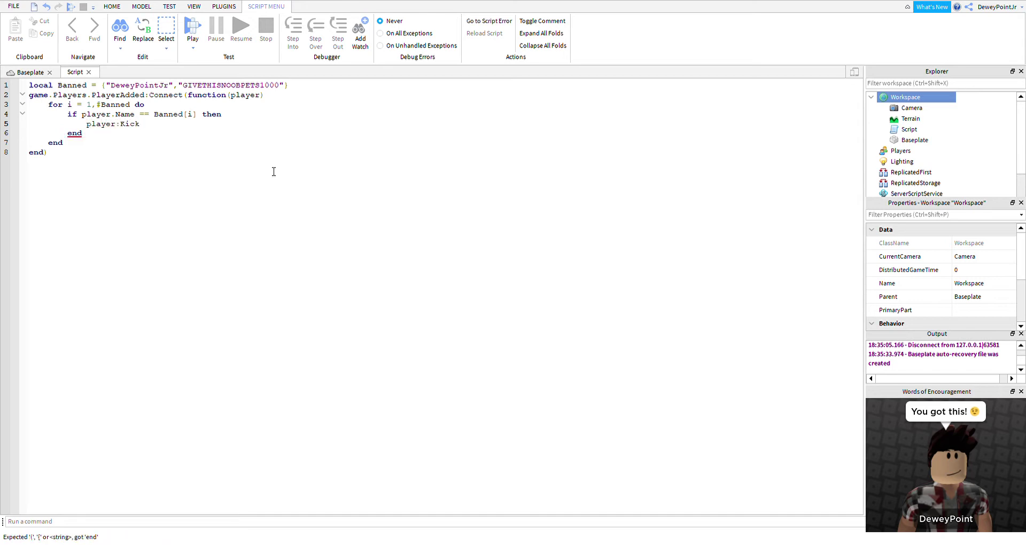
{"action": "type", "text": "()"}
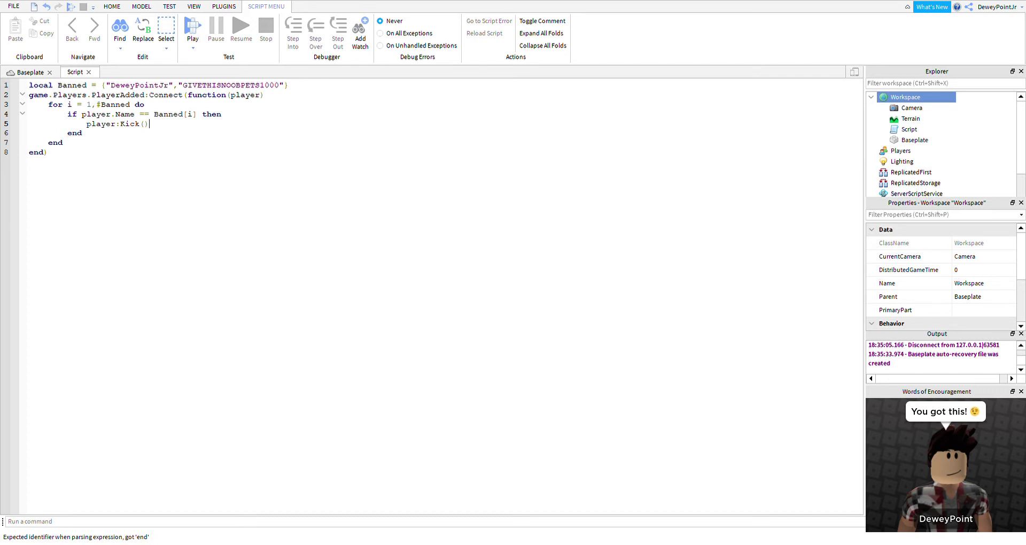
- Play-test to confirm the player is kicked, leave, and return to the script editor
{"action": "left_click", "coordinate": [193, 24]}
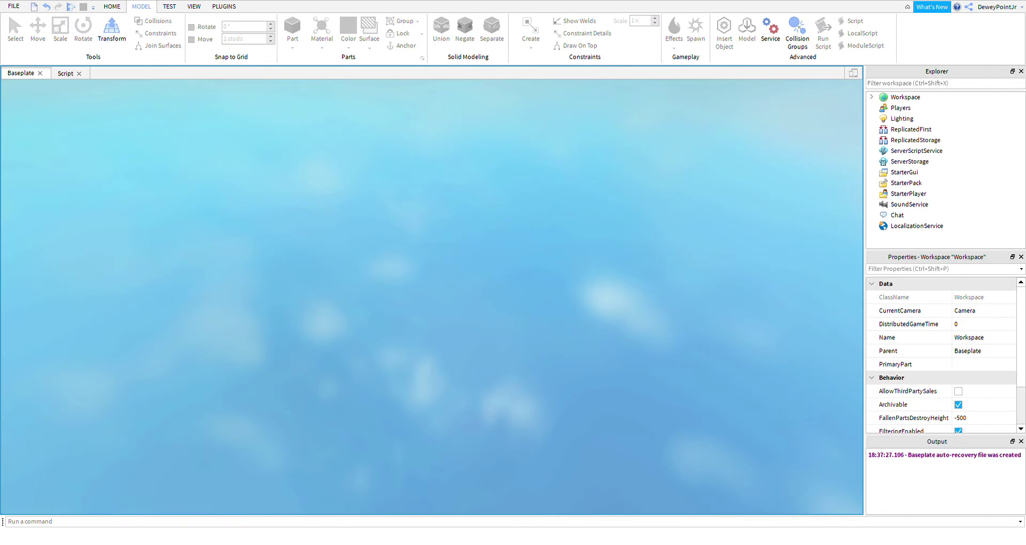
{"action": "left_click", "coordinate": [83, 7]}
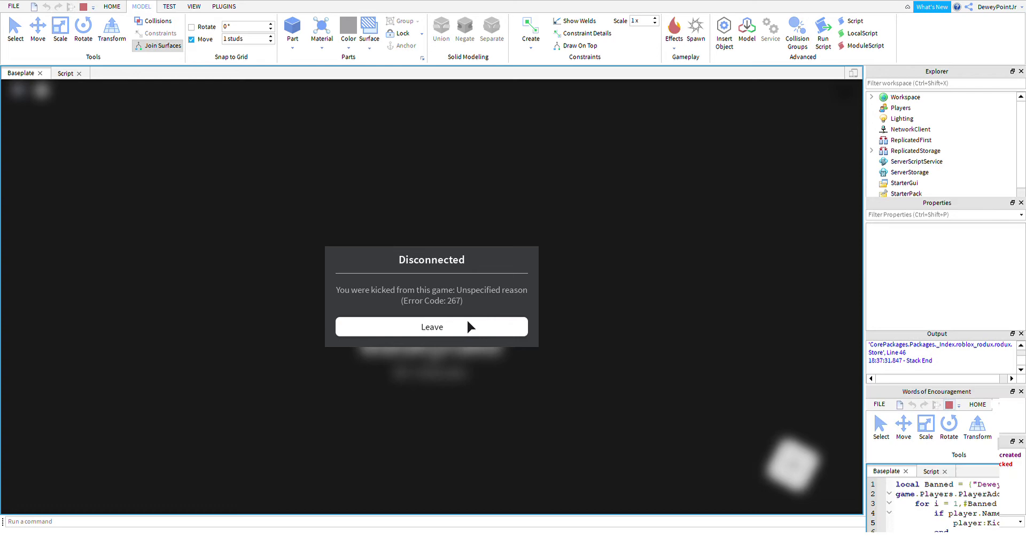
{"action": "left_click", "coordinate": [467, 318]}
{"action": "left_click", "coordinate": [75, 73]}
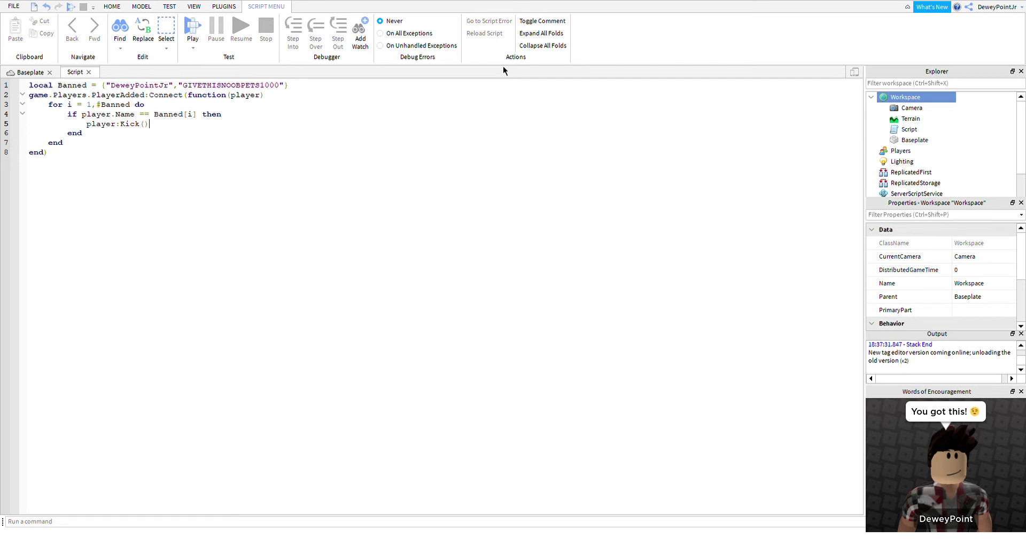
{"action": "key", "text": "ctrl+a"}
{"action": "key", "text": "BackSpace"}
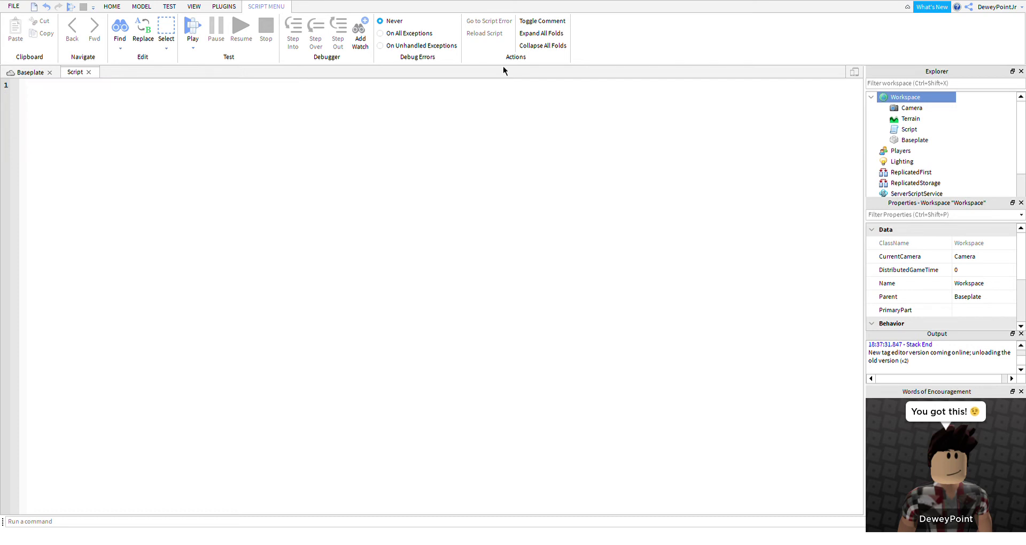
{"action": "type", "text": "localB"}
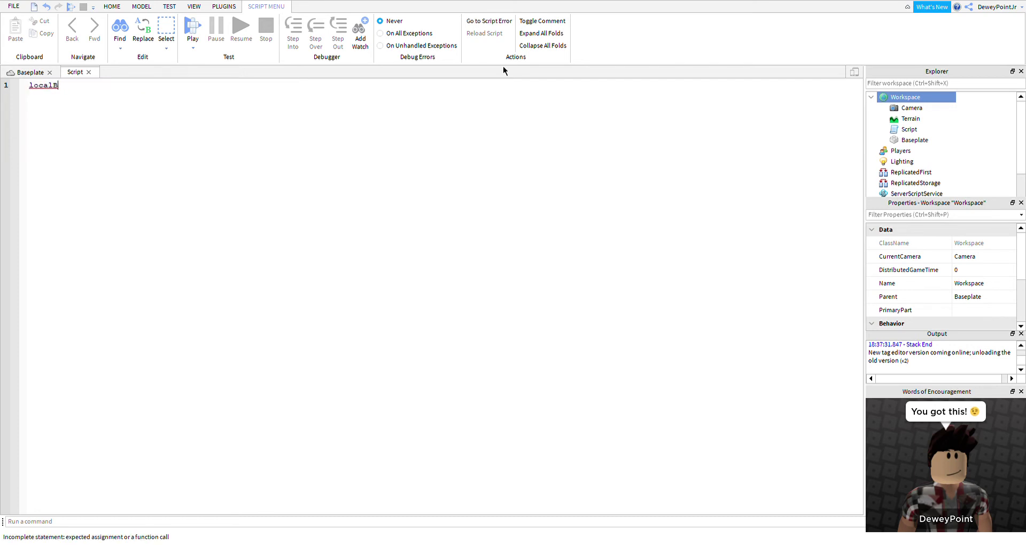
{"action": "key", "text": "BackSpace"}
{"action": "type", "text": "Banned "}
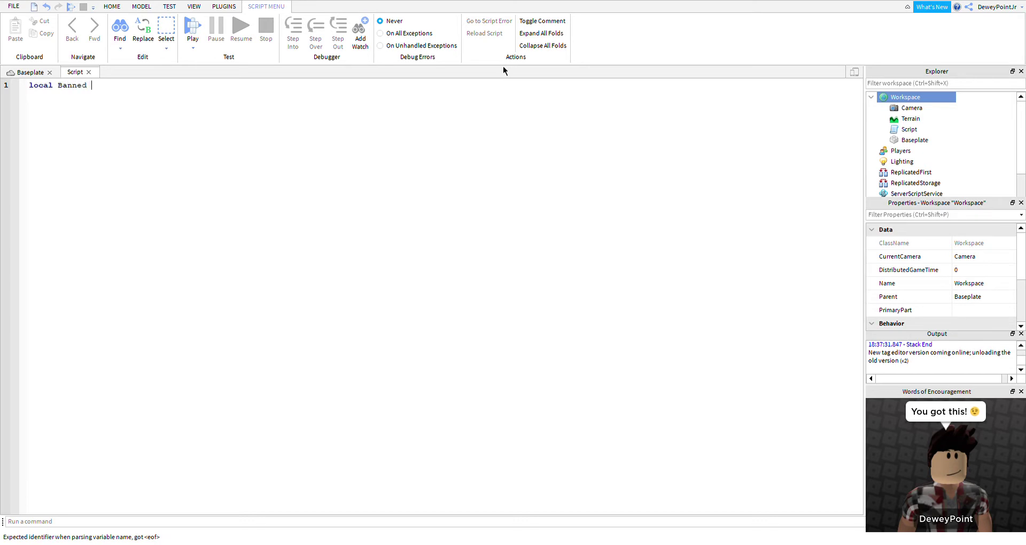
{"action": "type", "text": "= {\""}
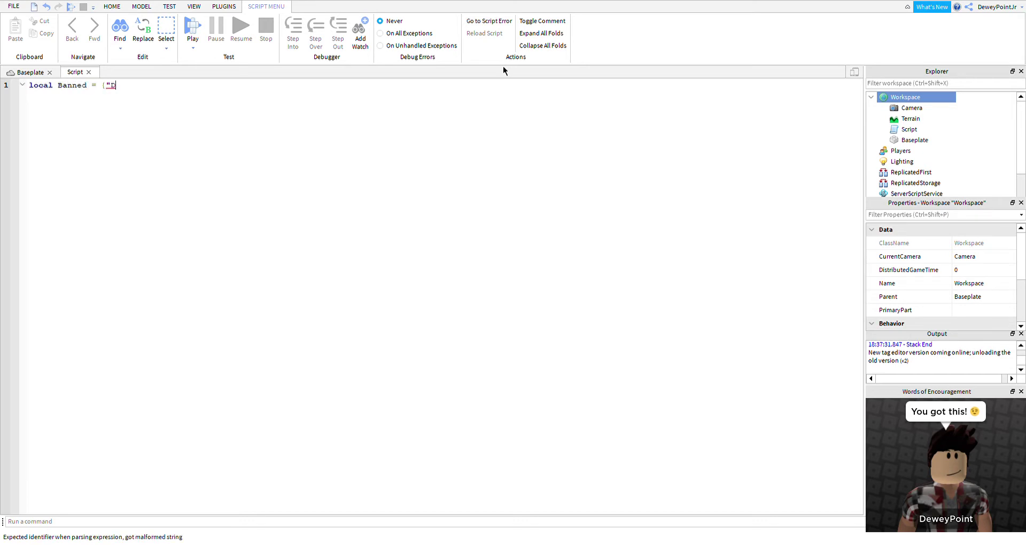
{"action": "type", "text": "Dewey"}
{"action": "key", "text": "BackSpace"}
{"action": "type", "text": "Point"}
{"action": "type", "text": "Jr"}
{"action": "key", "text": "BackSpace"}
{"action": "key", "text": "BackSpace"}
{"action": "key", "text": "BackSpace"}
{"action": "type", "text": "tJr\""}
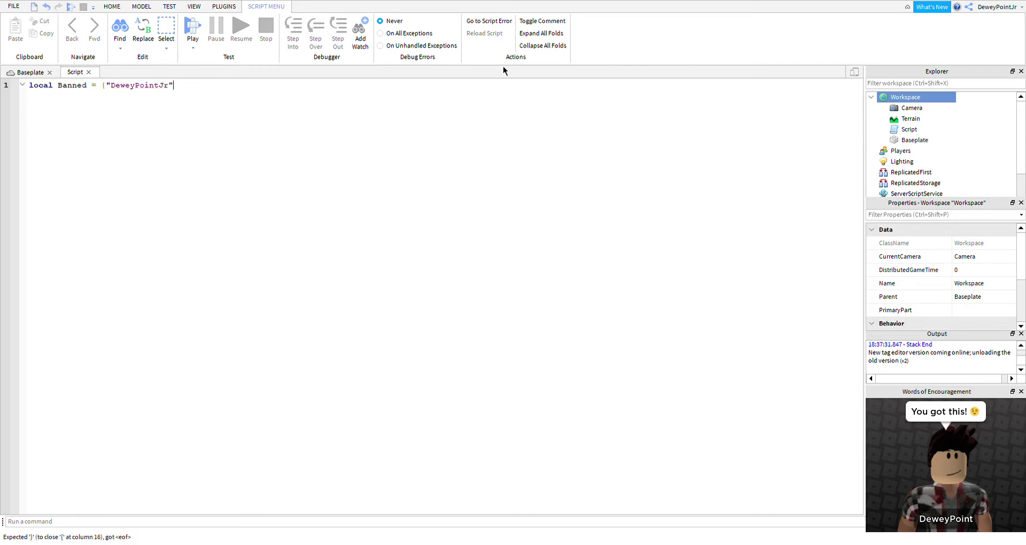
{"action": "type", "text": ",'GIVET"}
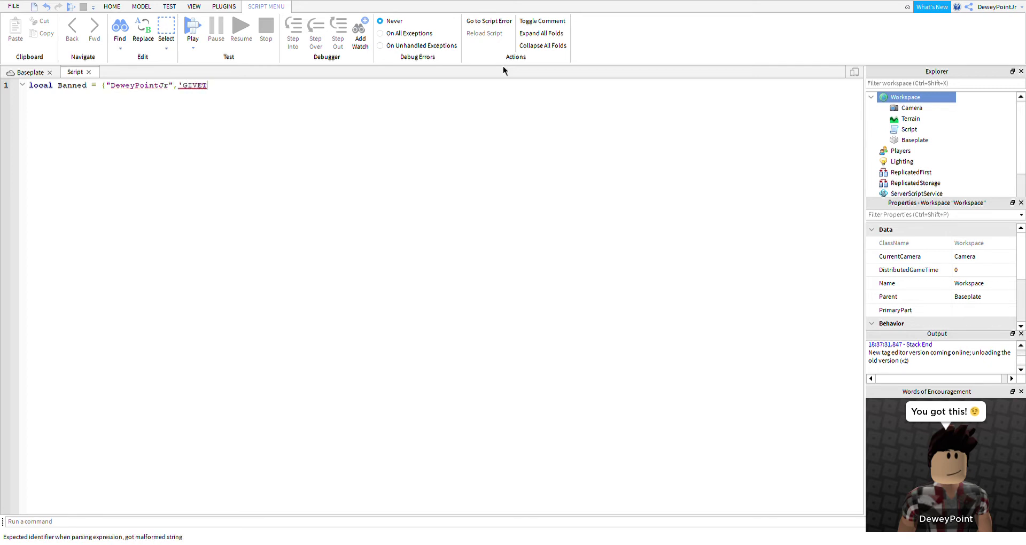
{"action": "type", "text": "HUS"}
{"action": "key", "text": "BackSpace"}
{"action": "key", "text": "BackSpace"}
{"action": "type", "text": "US"}
{"action": "key", "text": "BackSpace"}
{"action": "key", "text": "BackSpace"}
{"action": "type", "text": "IS"}
{"action": "type", "text": "NOOBPETS100"}
{"action": "type", "text": "0\"}"}
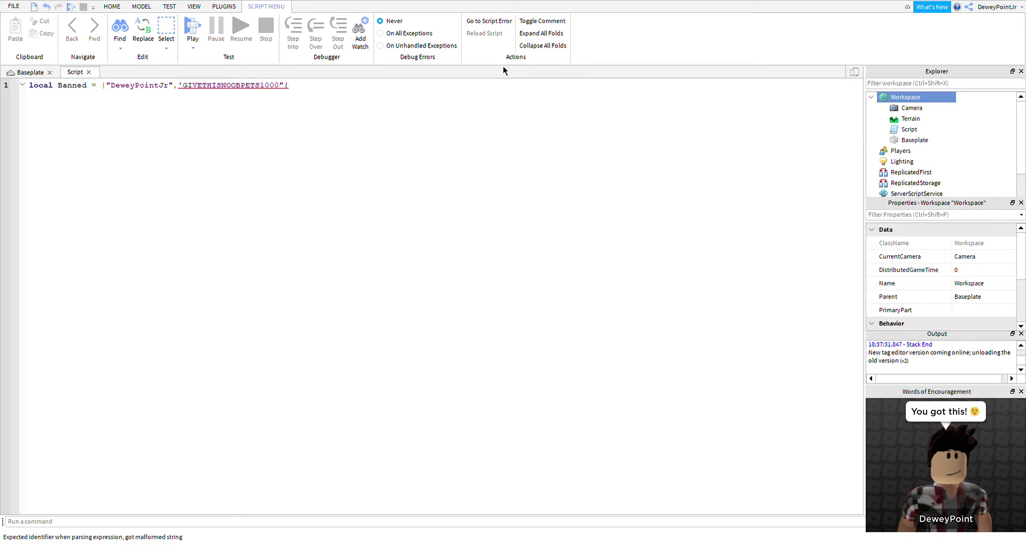
{"action": "key", "text": "BackSpace"}
{"action": "key", "text": "BackSpace"}
{"action": "type", "text": "}"}
{"action": "key", "text": "BackSpace"}
{"action": "type", "text": "'"}
{"action": "key", "text": "BackSpace"}
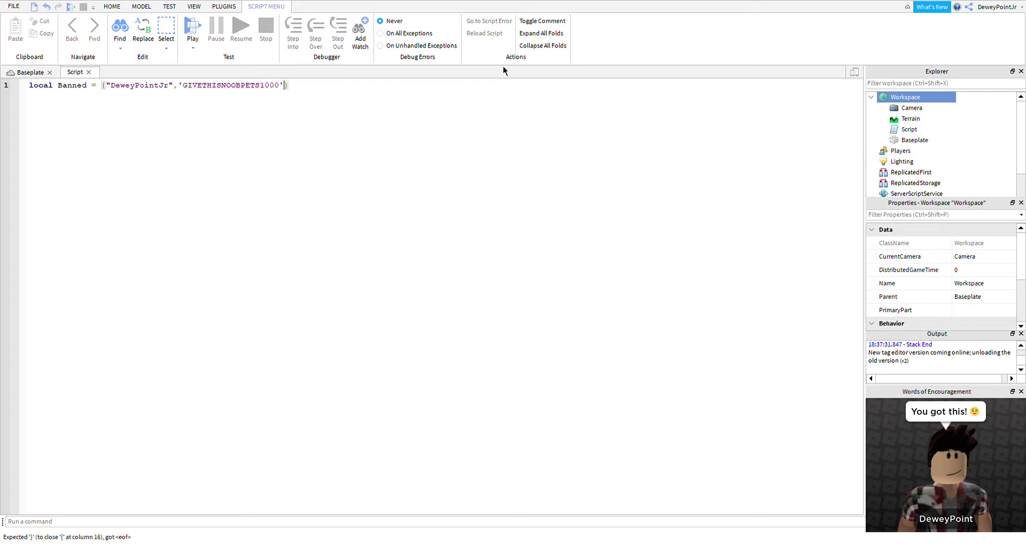
{"action": "type", "text": "\""}
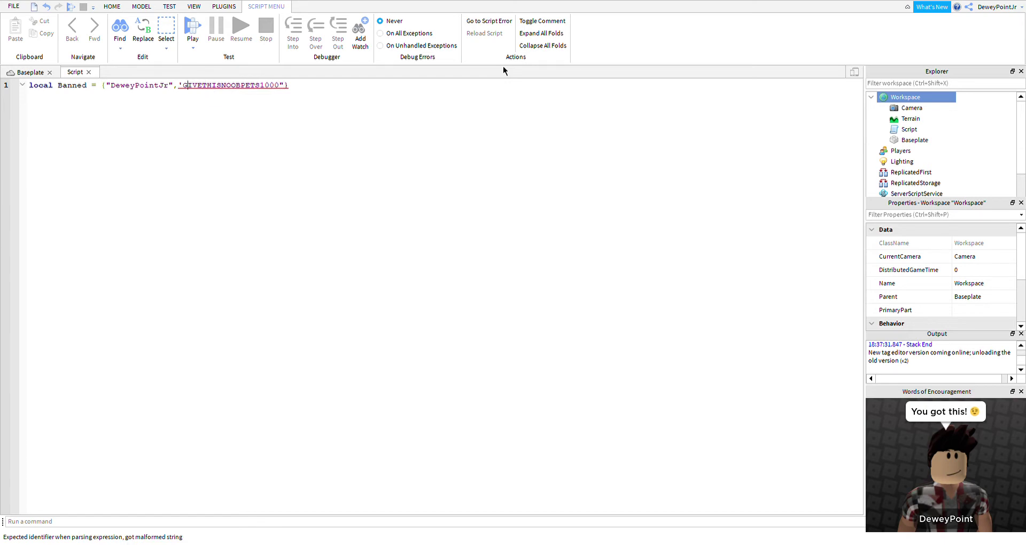
{"action": "key", "text": "BackSpace"}
{"action": "type", "text": "\""}
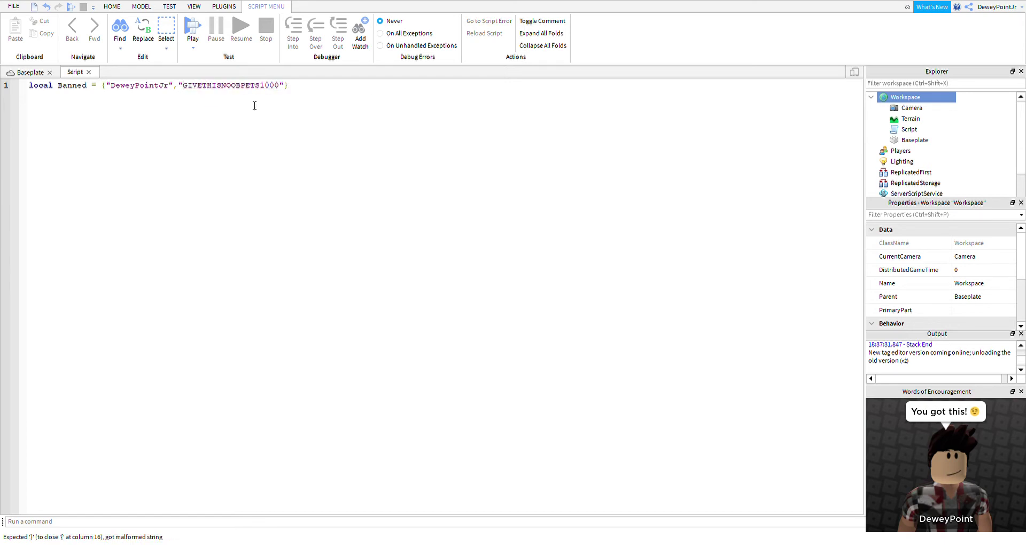
{"action": "left_click", "coordinate": [303, 90]}
- Define banmessage as "Sorry, but you have banned" plus a pasted emoji, then start the PlayerAdded handler
{"action": "type", "text": "local b"}
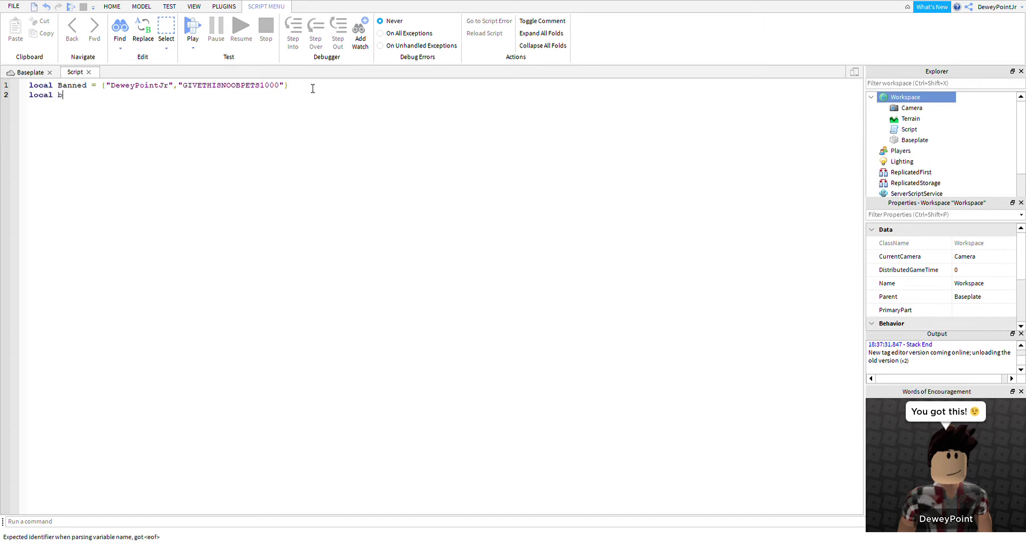
{"action": "type", "text": "an"}
{"action": "type", "text": "M"}
{"action": "type", "text": "message ="}
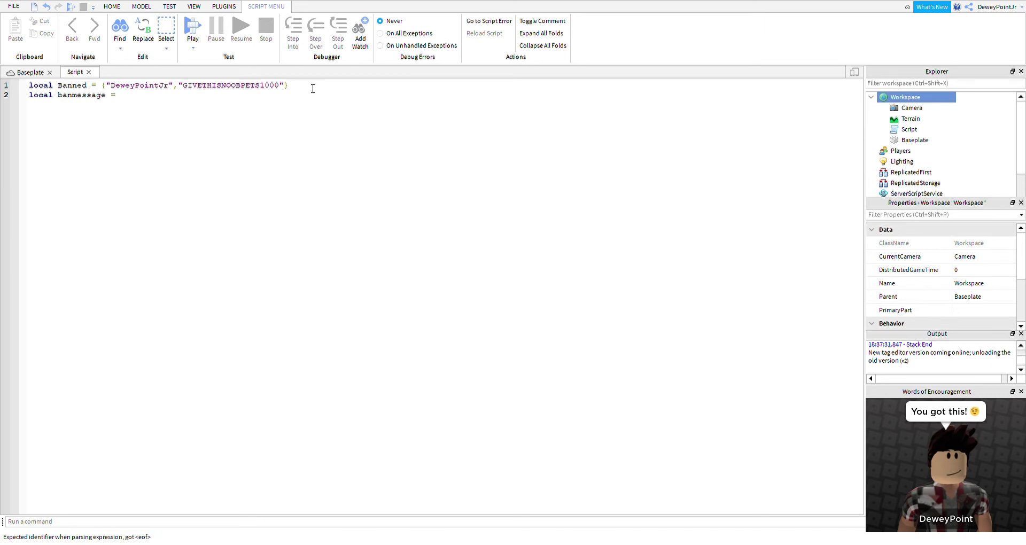
{"action": "type", "text": "\"Sorry"}
{"action": "type", "text": ", "}
{"action": "type", "text": "but yo"}
{"action": "key", "text": "BackSpace"}
{"action": "key", "text": "BackSpace"}
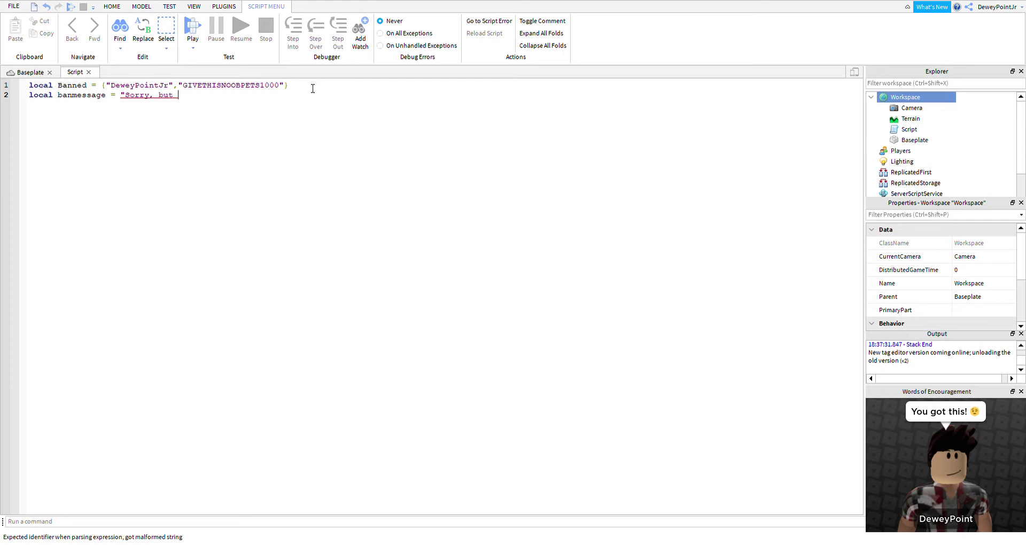
{"action": "type", "text": "you"}
{"action": "type", "text": " have b"}
{"action": "type", "text": "en"}
{"action": "key", "text": "BackSpace"}
{"action": "key", "text": "BackSpace"}
{"action": "type", "text": "e"}
{"action": "type", "text": " banned"}
{"action": "key", "text": "BackSpace"}
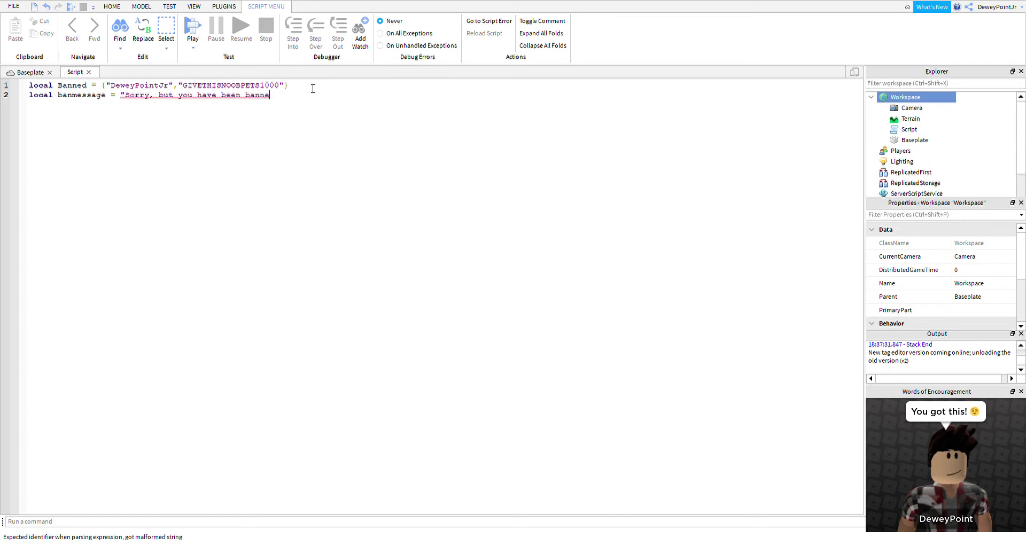
{"action": "key", "text": "BackSpace"}
{"action": "key", "text": "BackSpace"}
{"action": "key", "text": "BackSpace"}
{"action": "key", "text": "BackSpace"}
{"action": "type", "text": "banned"}
{"action": "key", "text": "ctrl+v"}
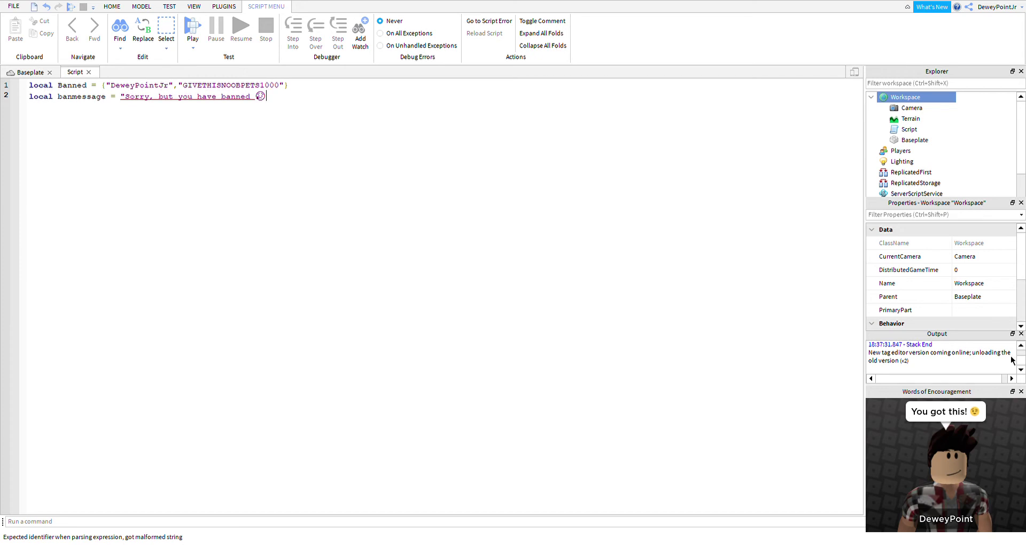
{"action": "type", "text": "\""}
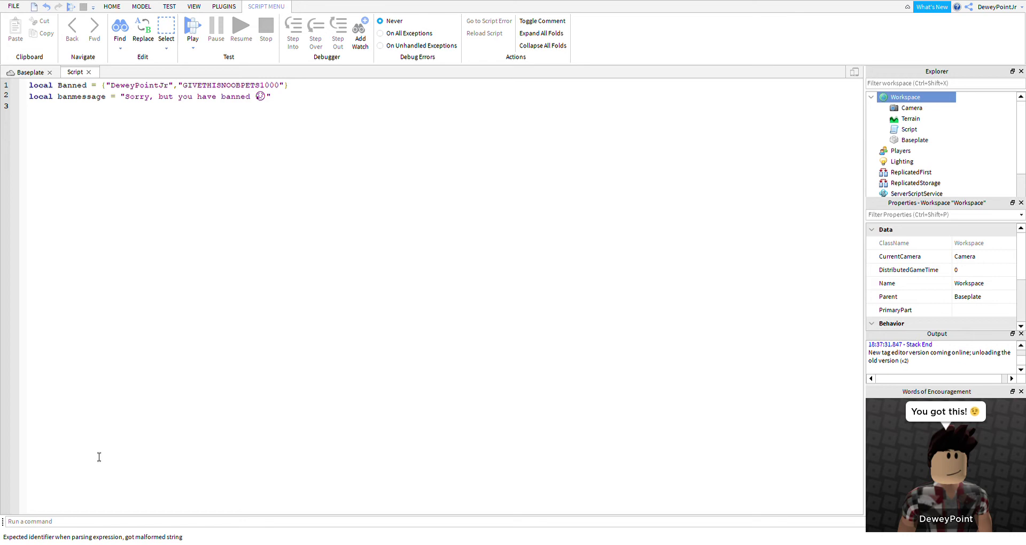
{"action": "type", "text": "gam"}
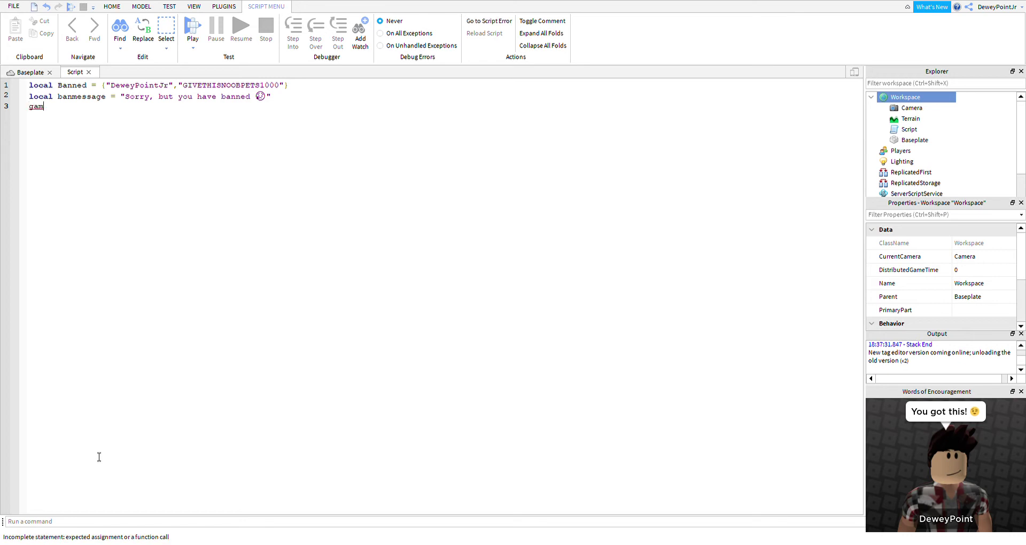
{"action": "type", "text": "e.Players."}
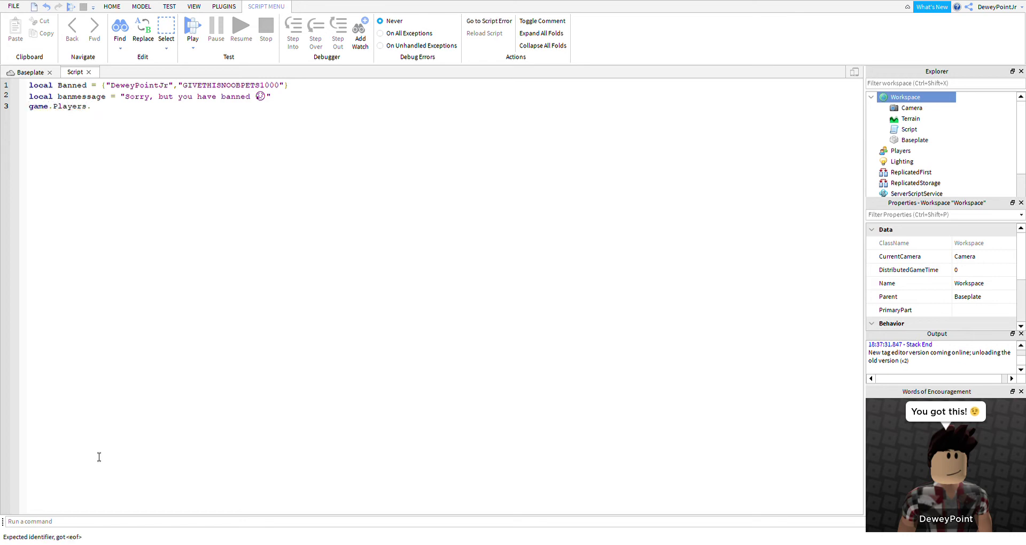
{"action": "type", "text": "PlayerAd"}
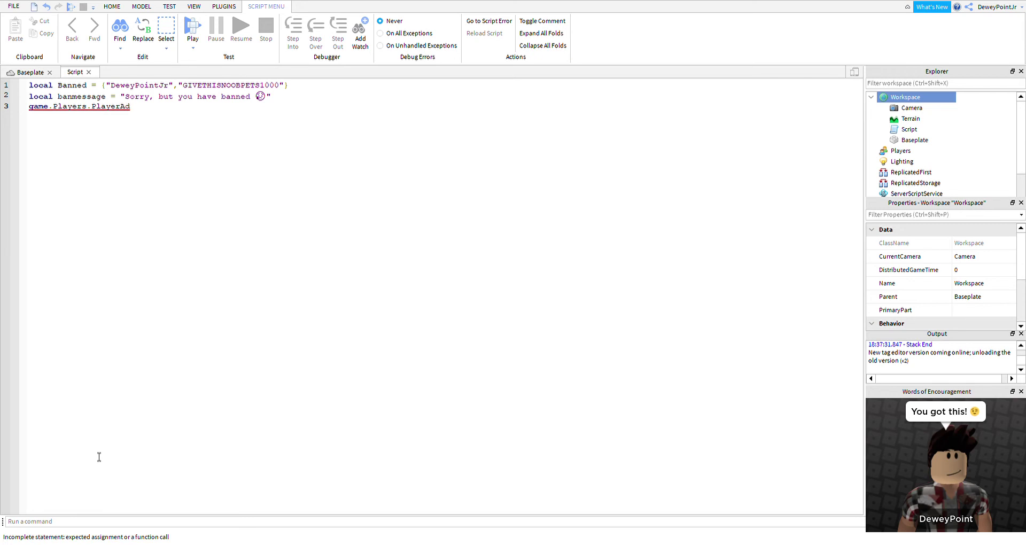
{"action": "type", "text": "ded:Connect"}
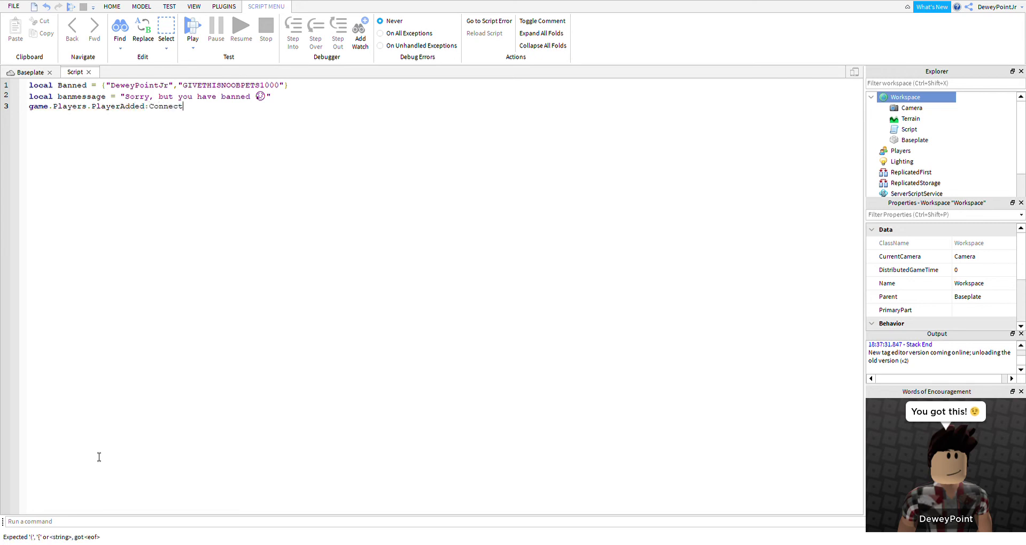
{"action": "type", "text": "(function"}
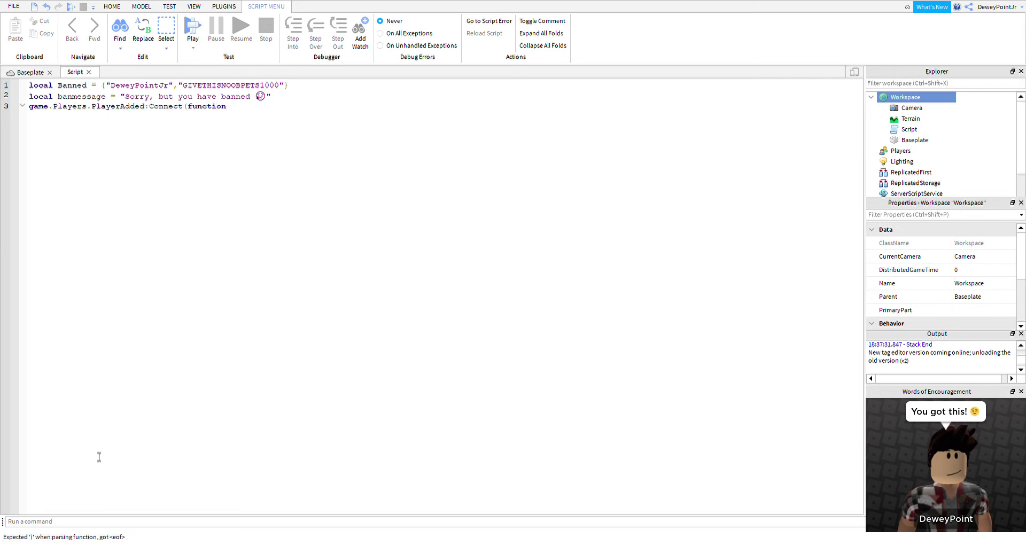
{"action": "type", "text": "(player)"}
- Add 'for i = 1,#Banned do' and 'if player.Name == Banned[i] then' inside PlayerAdded
{"action": "key", "text": "Return"}
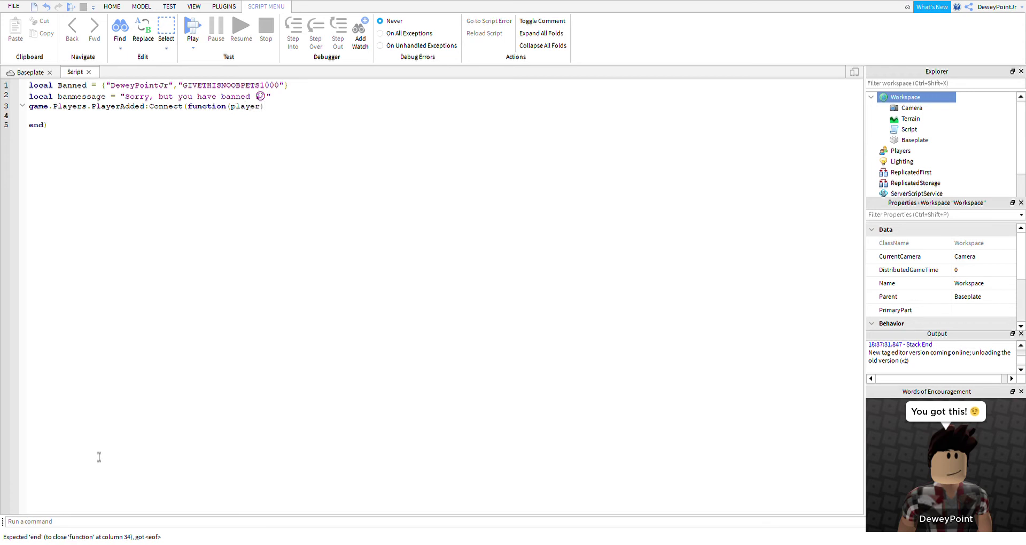
{"action": "type", "text": "for i =1"}
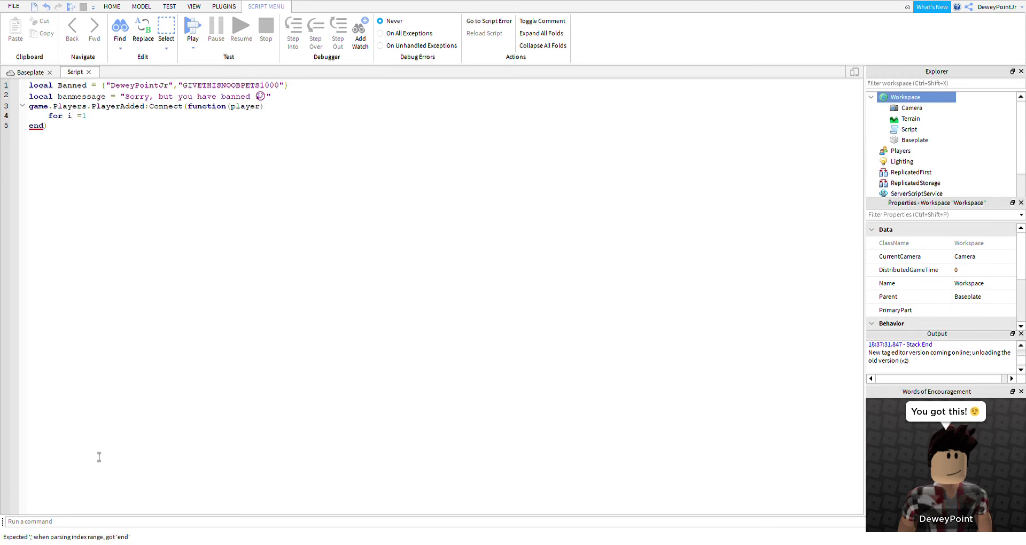
{"action": "key", "text": "BackSpace"}
{"action": "key", "text": "BackSpace"}
{"action": "key", "text": "BackSpace"}
{"action": "type", "text": "1,#"}
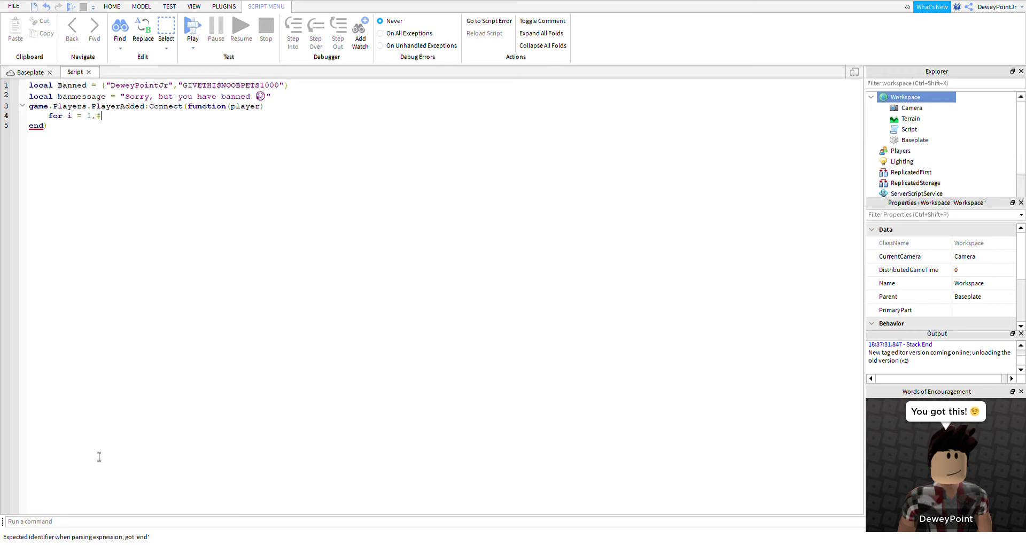
{"action": "type", "text": "Banned do"}
{"action": "key", "text": "Return"}
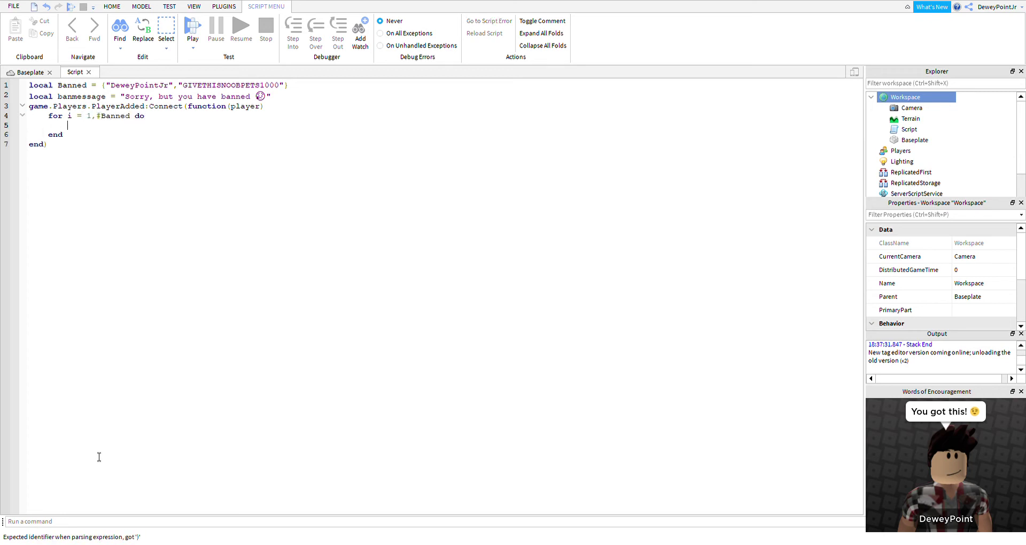
{"action": "type", "text": "i"}
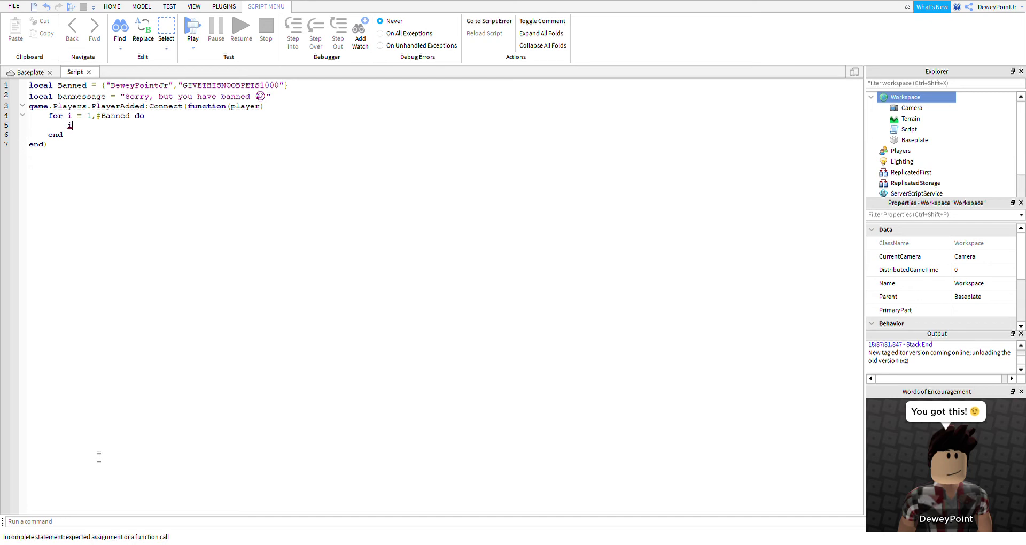
{"action": "type", "text": "f player.Name"}
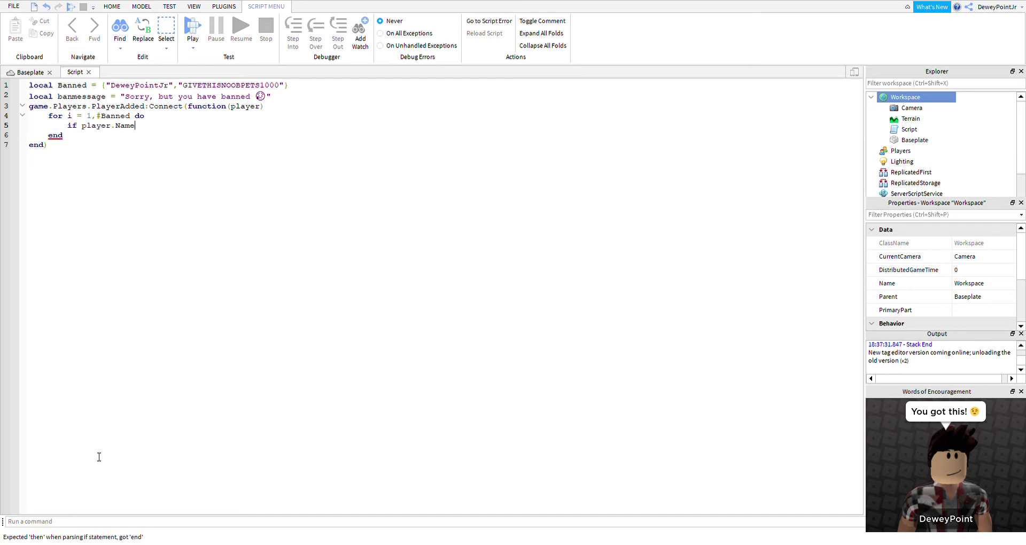
{"action": "type", "text": " == Banned"}
{"action": "type", "text": "[i] "}
{"action": "type", "text": "then"}
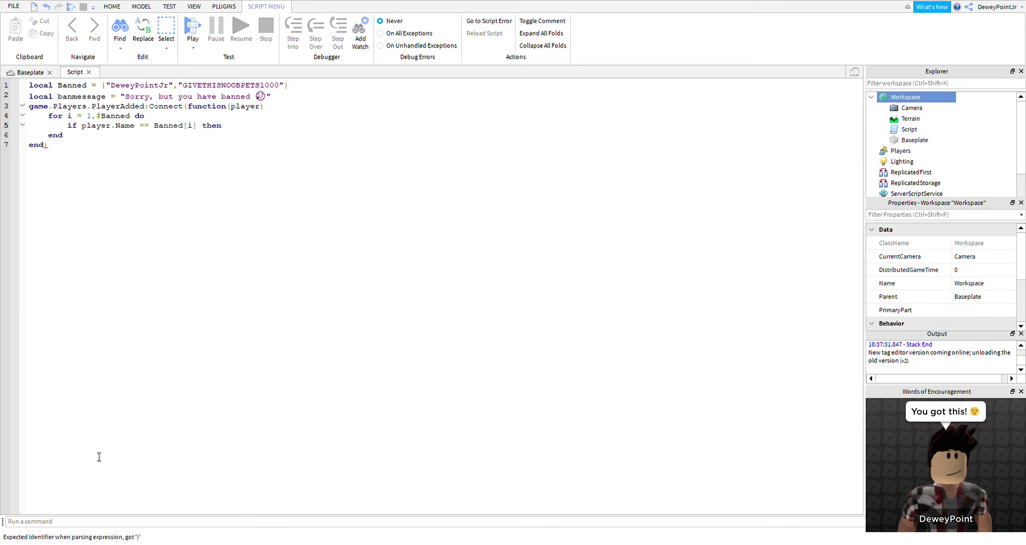
{"action": "key", "text": "Return"}
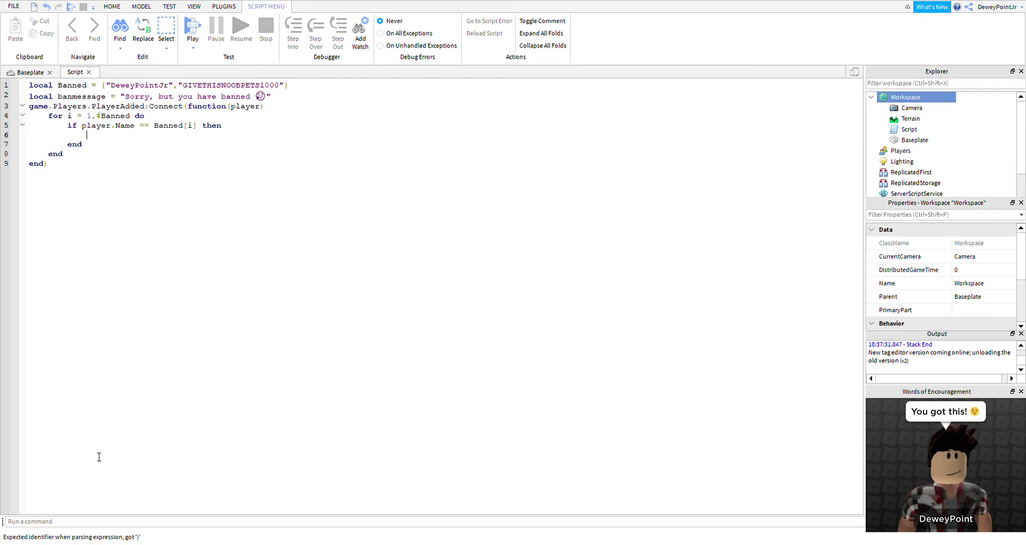
- Call player:Kick(banmessage) and print the player's name with "has been banned!"
{"action": "type", "text": "player:"}
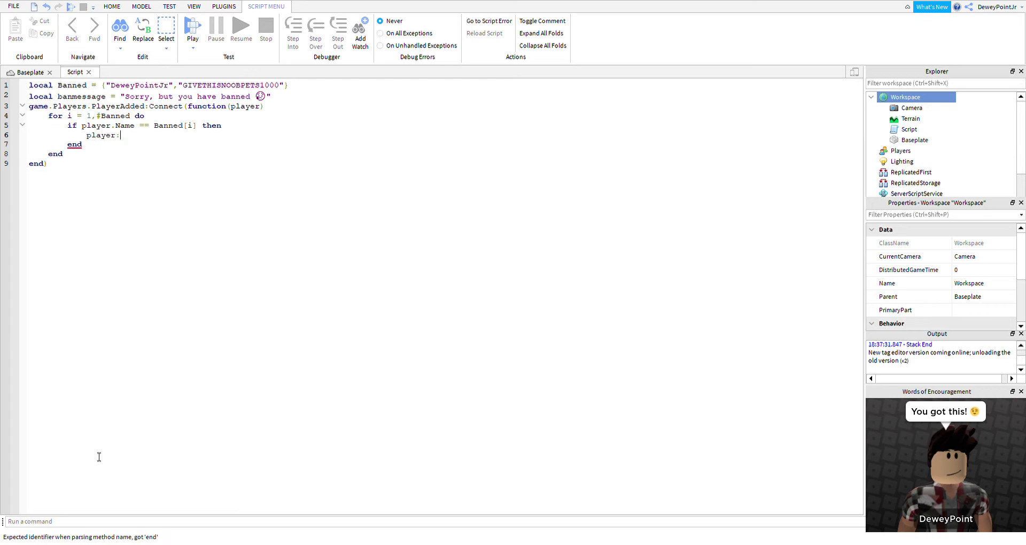
{"action": "type", "text": "Kick("}
{"action": "type", "text": "banme"}
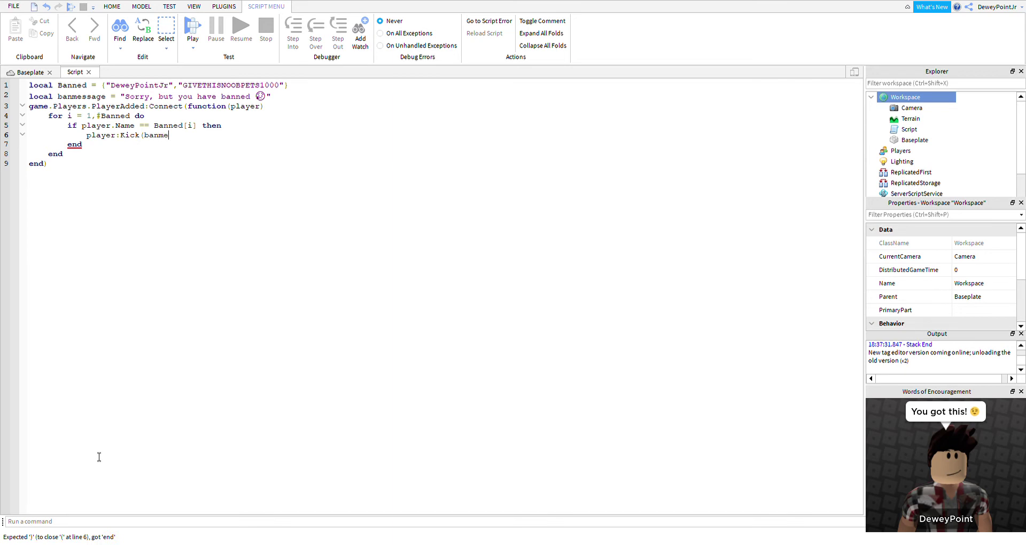
{"action": "type", "text": "ssage("}
{"action": "key", "text": "BackSpace"}
{"action": "type", "text": ")"}
{"action": "key", "text": "Return"}
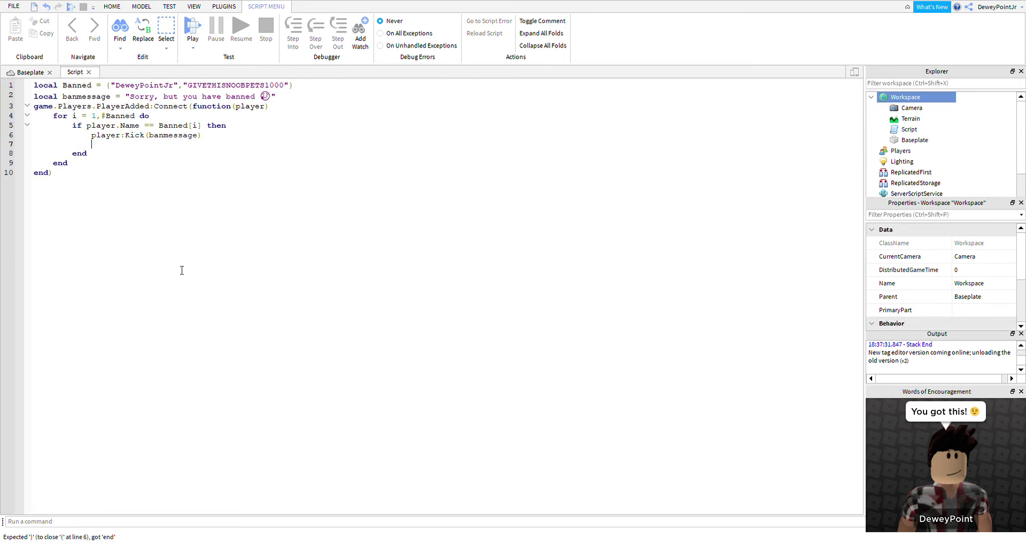
{"action": "type", "text": "playe"}
{"action": "key", "text": "BackSpace"}
{"action": "key", "text": "BackSpace"}
{"action": "key", "text": "BackSpace"}
{"action": "type", "text": "rin"}
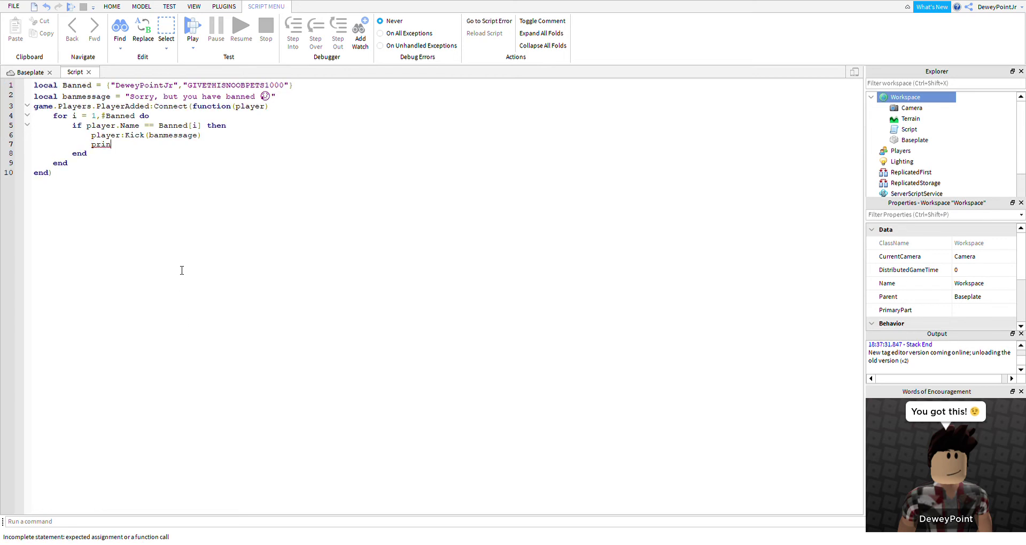
{"action": "type", "text": "t(pla"}
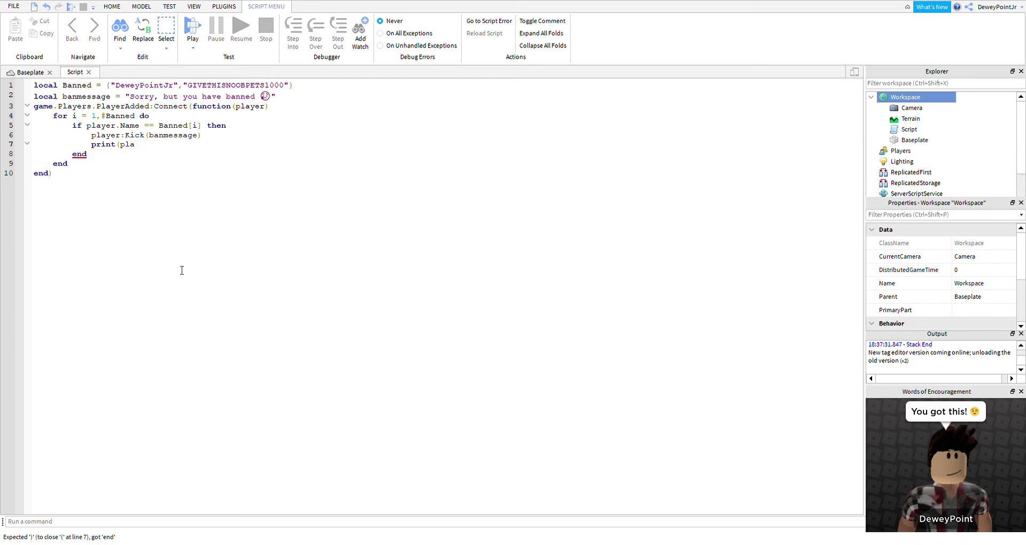
{"action": "type", "text": "eryer"}
{"action": "type", "text": ".Name.."}
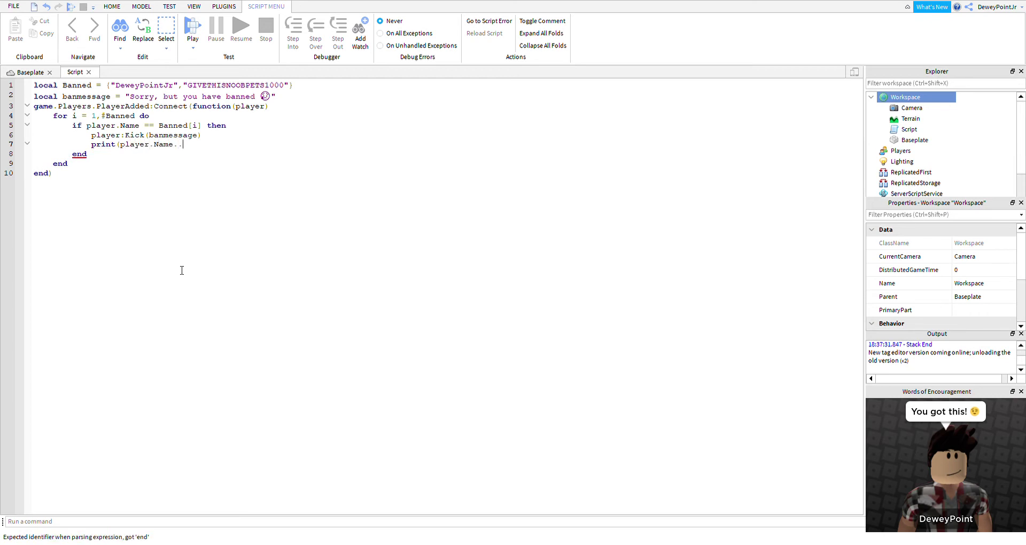
{"action": "type", "text": "\" "}
{"action": "type", "text": "has been"}
{"action": "type", "text": " banned"}
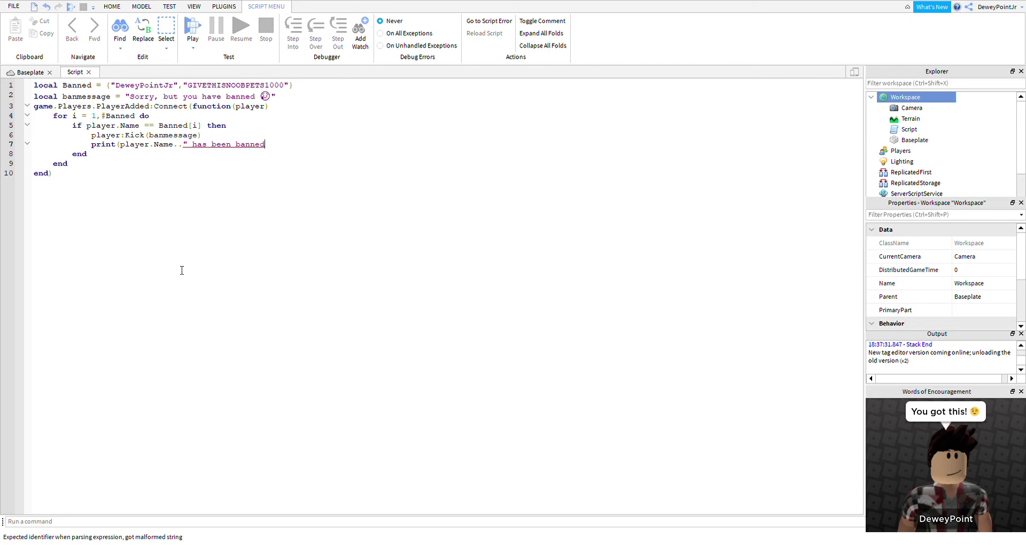
{"action": "type", "text": "!\""}
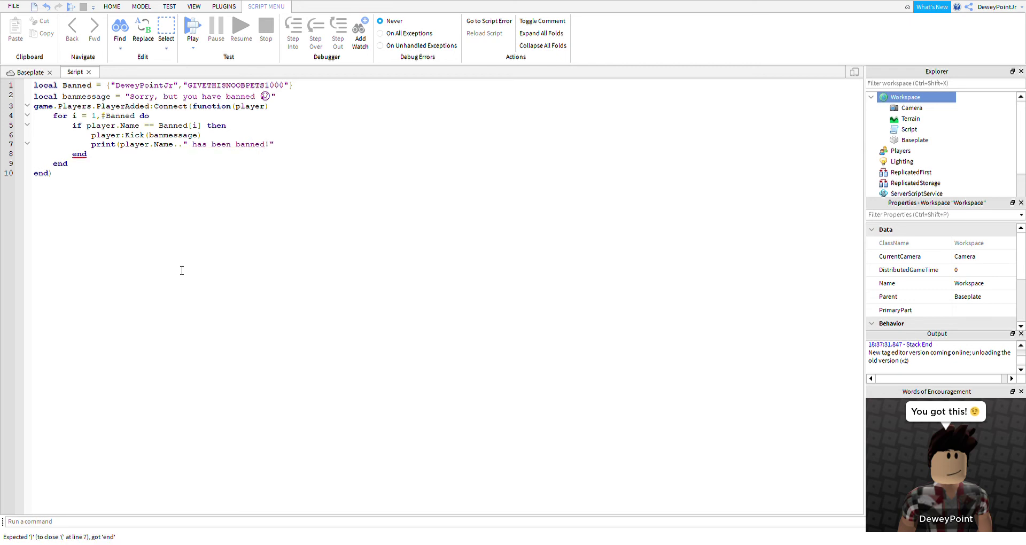
{"action": "type", "text": ")"}
- Add an else branch printing "has not been banned because they followed the rules."
{"action": "key", "text": "Return"}
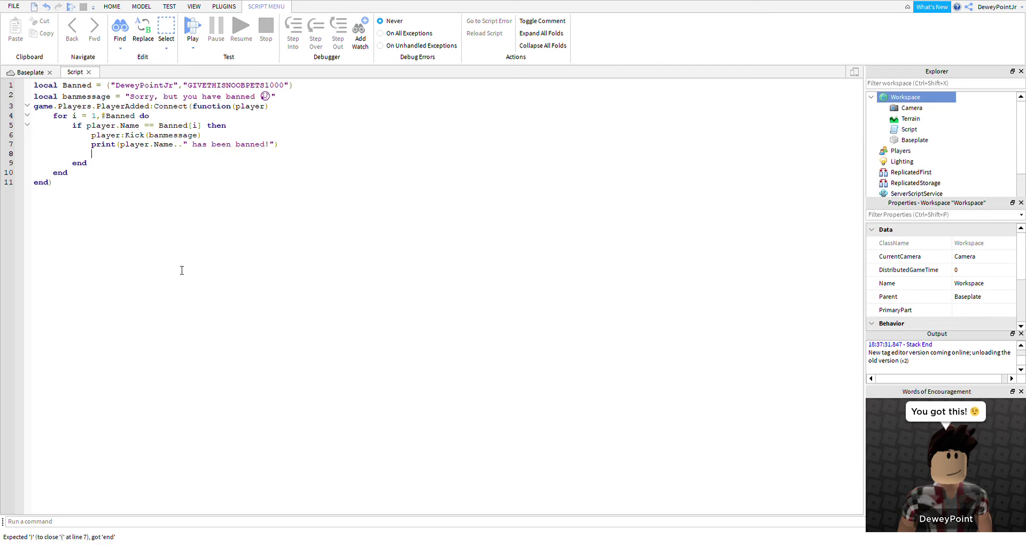
{"action": "type", "text": "else"}
{"action": "key", "text": "Return"}
{"action": "type", "text": "pr"}
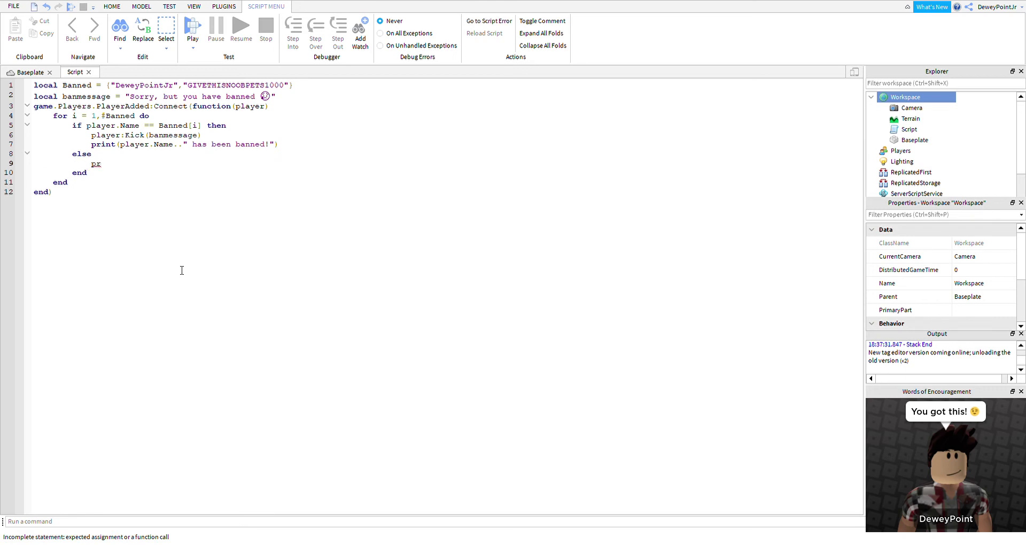
{"action": "type", "text": "int(player"}
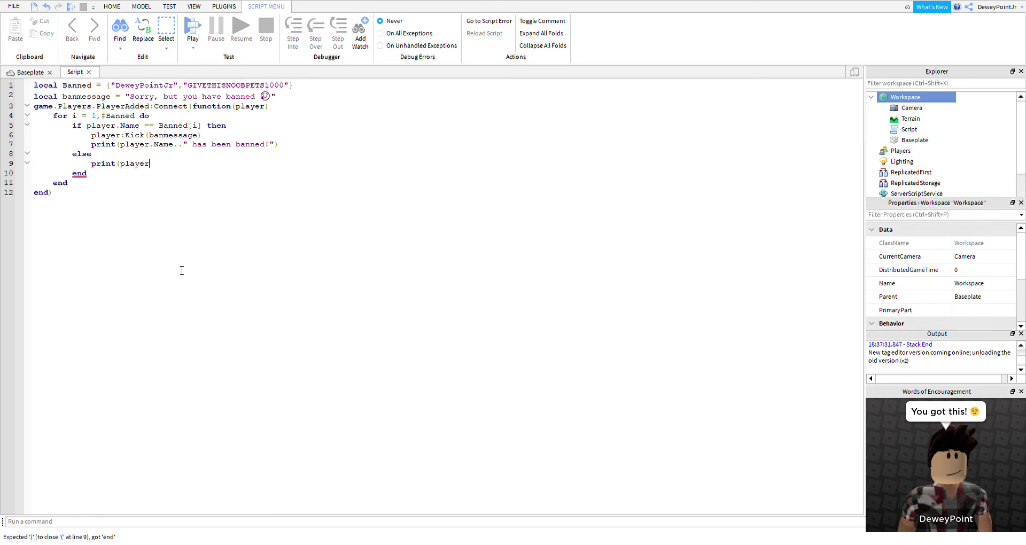
{"action": "type", "text": ".Name..\""}
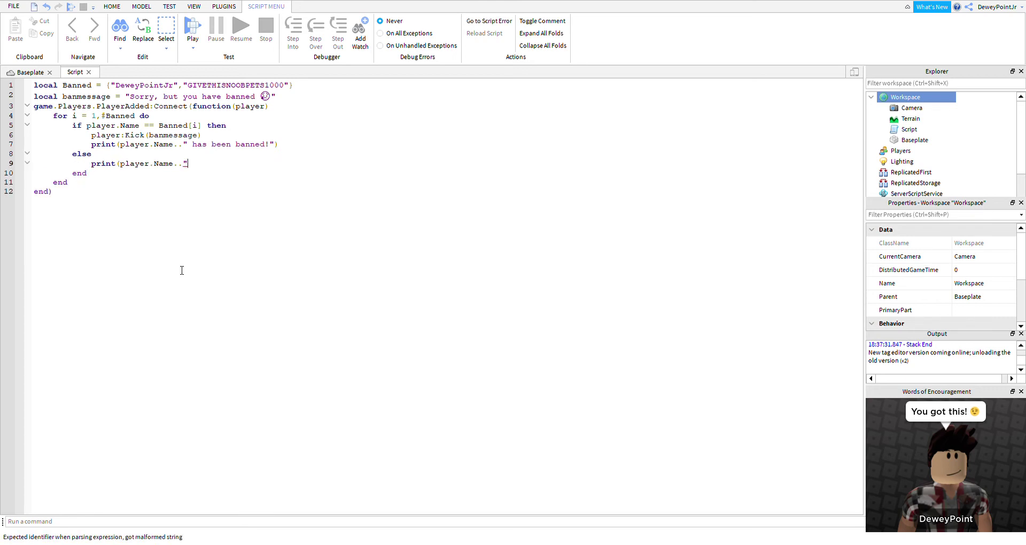
{"action": "type", "text": " has not bee"}
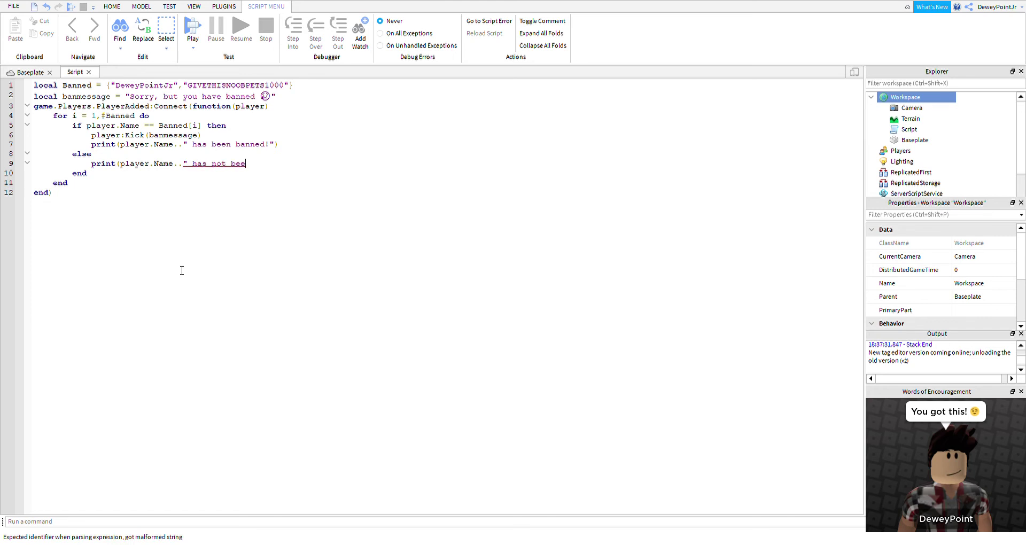
{"action": "type", "text": "n banned bec"}
{"action": "type", "text": "ause "}
{"action": "type", "text": "they follo"}
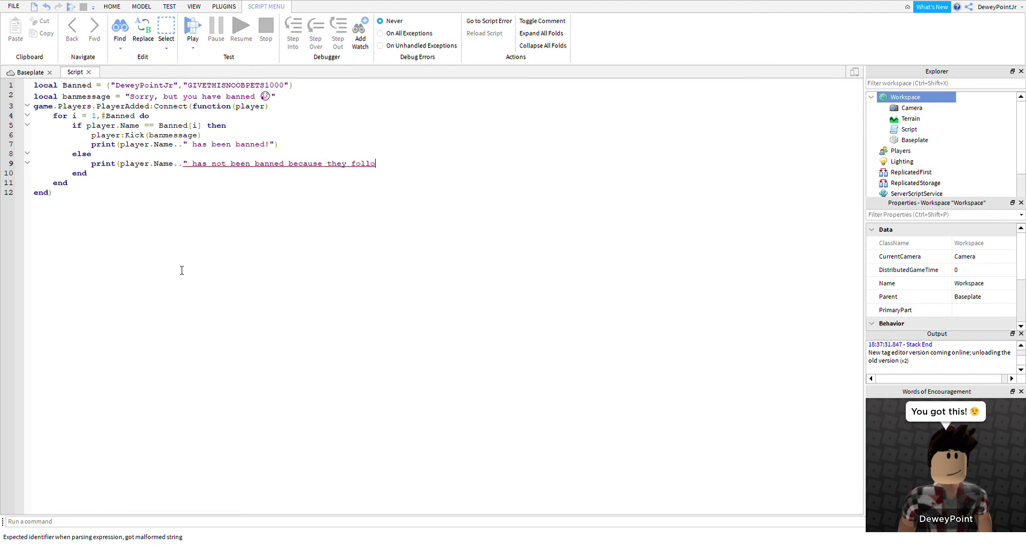
{"action": "type", "text": "wed the rules."}
{"action": "type", "text": "\")"}
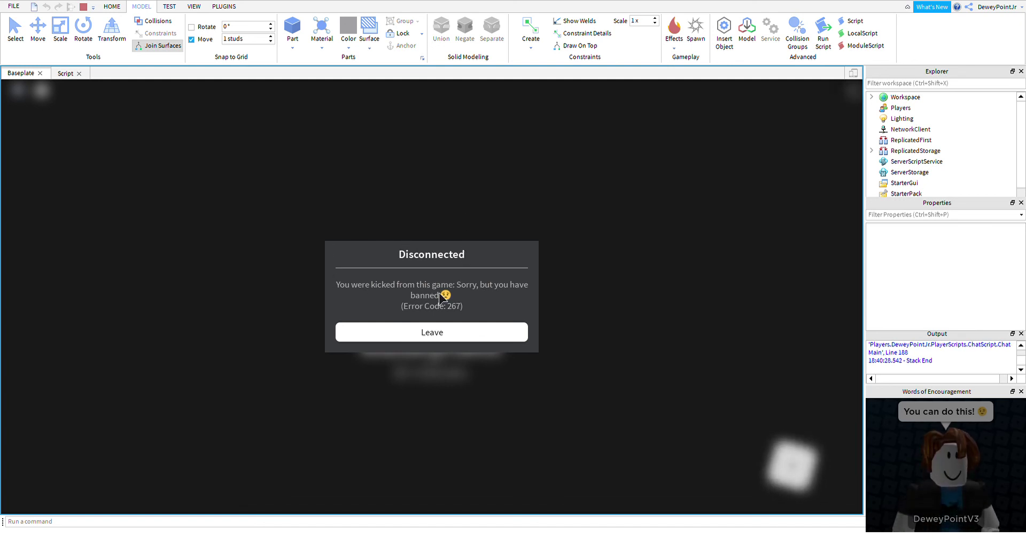
- Scroll up through the Output window to review the ban log lines
{"action": "scroll", "coordinate": [927, 364], "scroll_direction": "up", "scroll_amount": 3}
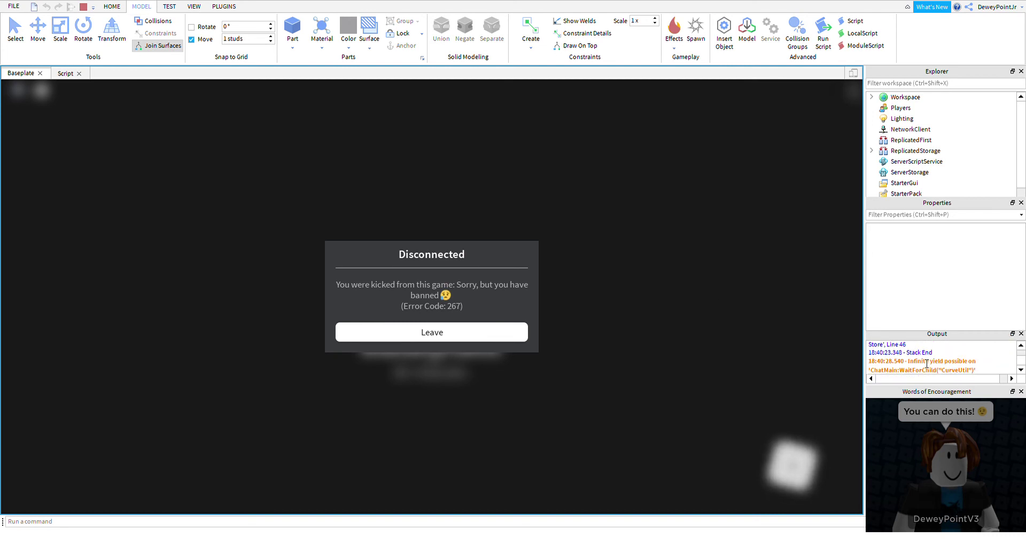
{"action": "scroll", "coordinate": [927, 364], "scroll_direction": "up", "scroll_amount": 2}
{"action": "scroll", "coordinate": [927, 364], "scroll_direction": "up", "scroll_amount": 1}
{"action": "scroll", "coordinate": [927, 364], "scroll_direction": "up", "scroll_amount": 2}
{"action": "scroll", "coordinate": [927, 364], "scroll_direction": "up", "scroll_amount": 1}
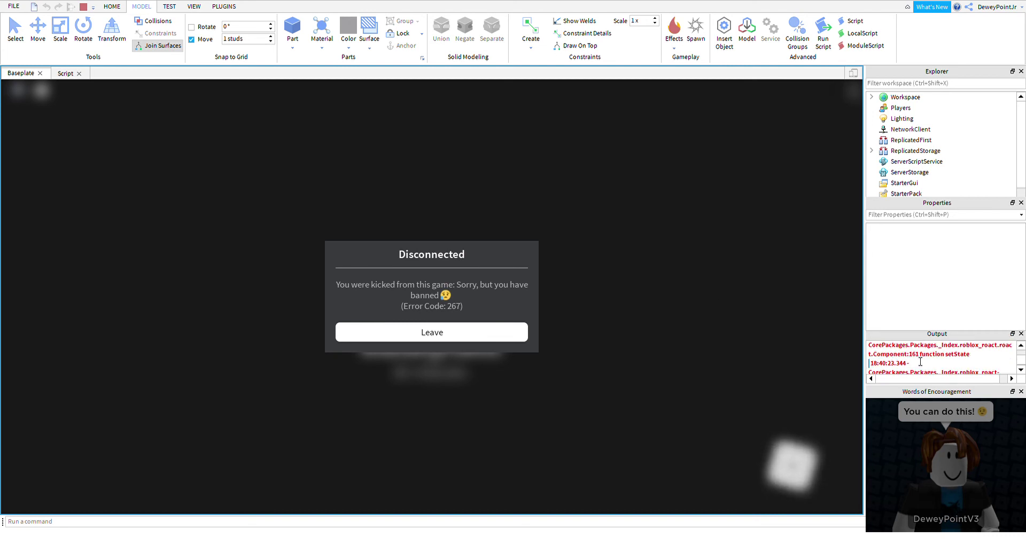
{"action": "scroll", "coordinate": [927, 364], "scroll_direction": "up", "scroll_amount": 2}
{"action": "scroll", "coordinate": [927, 363], "scroll_direction": "up", "scroll_amount": 2}
{"action": "scroll", "coordinate": [927, 364], "scroll_direction": "up", "scroll_amount": 2}
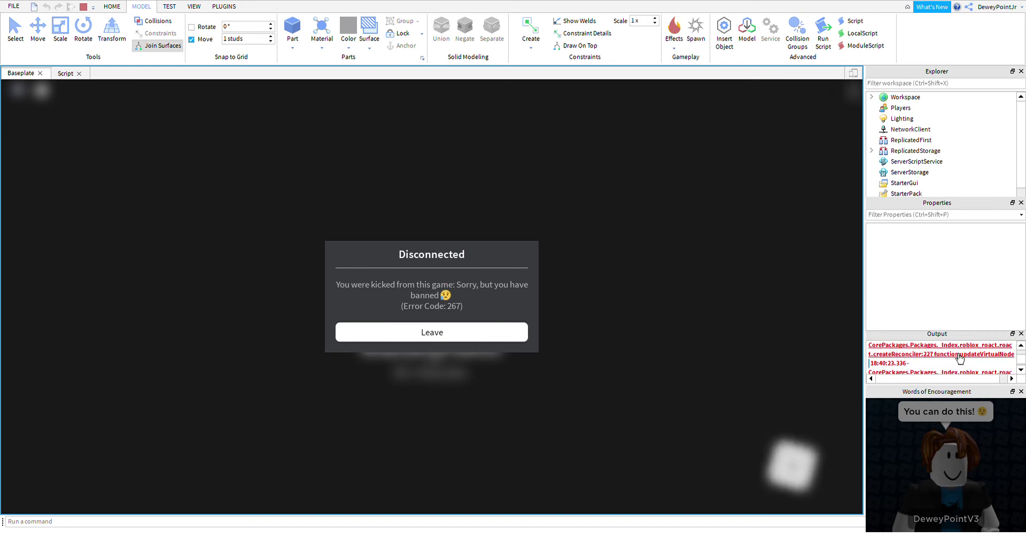
{"action": "scroll", "coordinate": [955, 357], "scroll_direction": "up", "scroll_amount": 2}
{"action": "scroll", "coordinate": [955, 358], "scroll_direction": "up", "scroll_amount": 2}
{"action": "scroll", "coordinate": [955, 357], "scroll_direction": "up", "scroll_amount": 2}
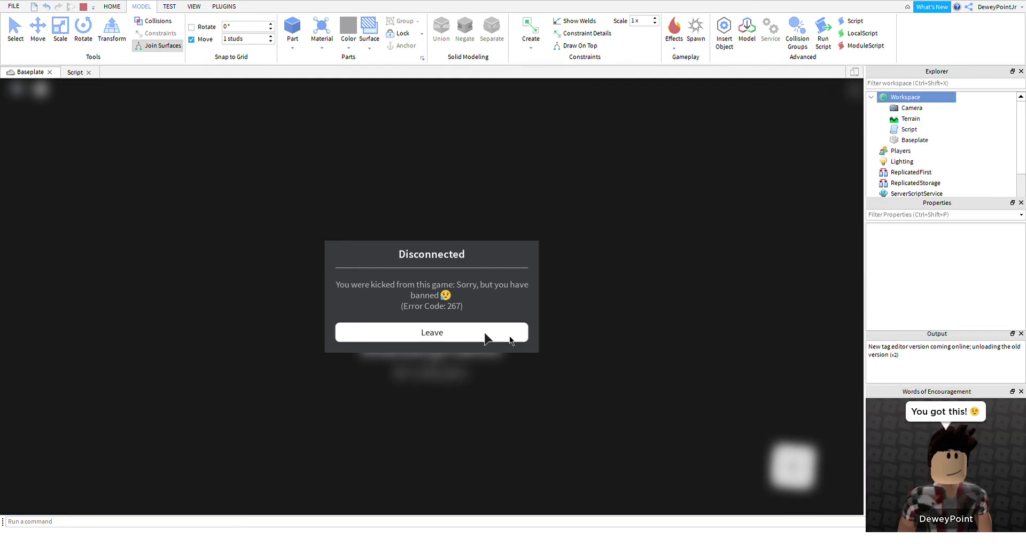
- Leave the kicked session and jump to the script line that printed the message
{"action": "left_click", "coordinate": [486, 337]}
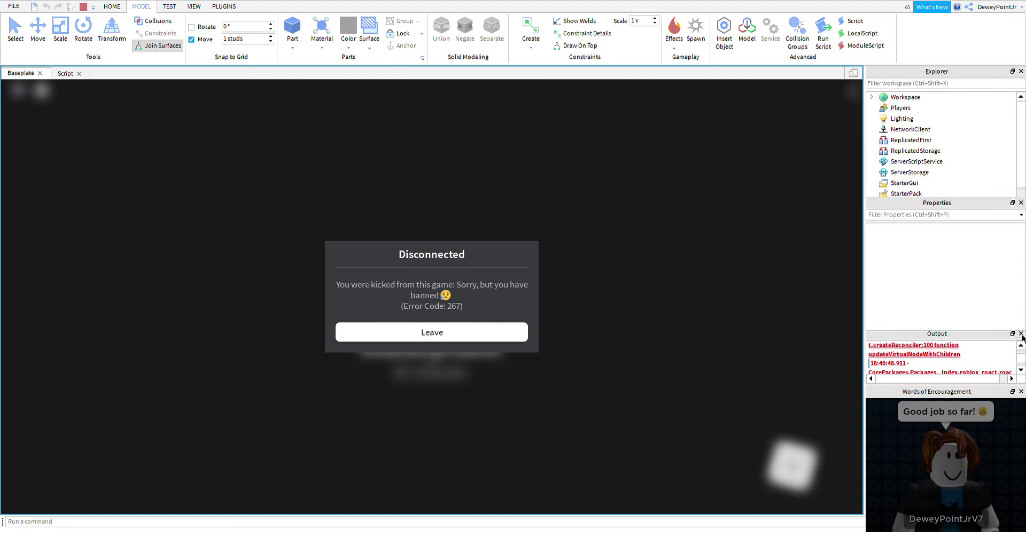
{"action": "scroll", "coordinate": [941, 358], "scroll_direction": "up", "scroll_amount": 3}
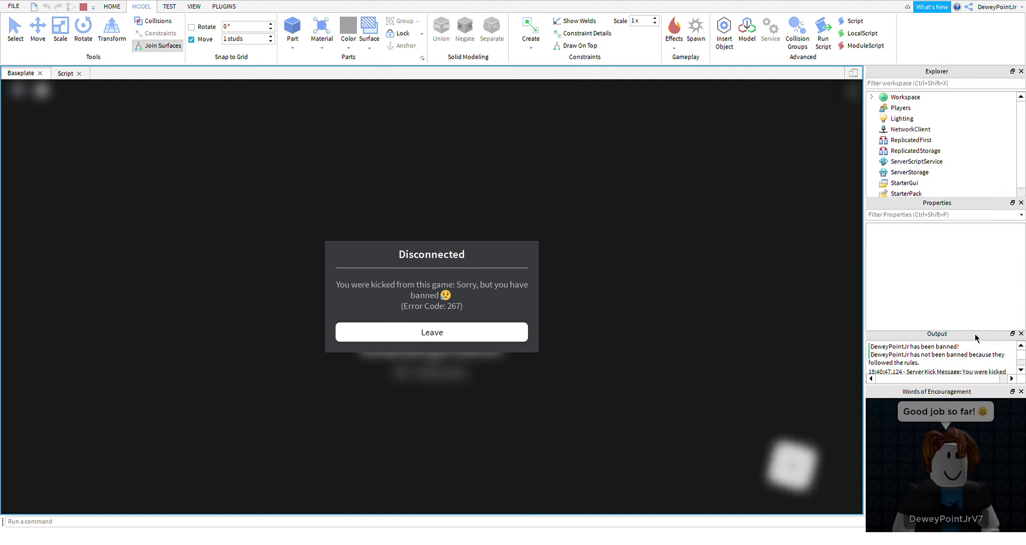
{"action": "left_click", "coordinate": [957, 361]}
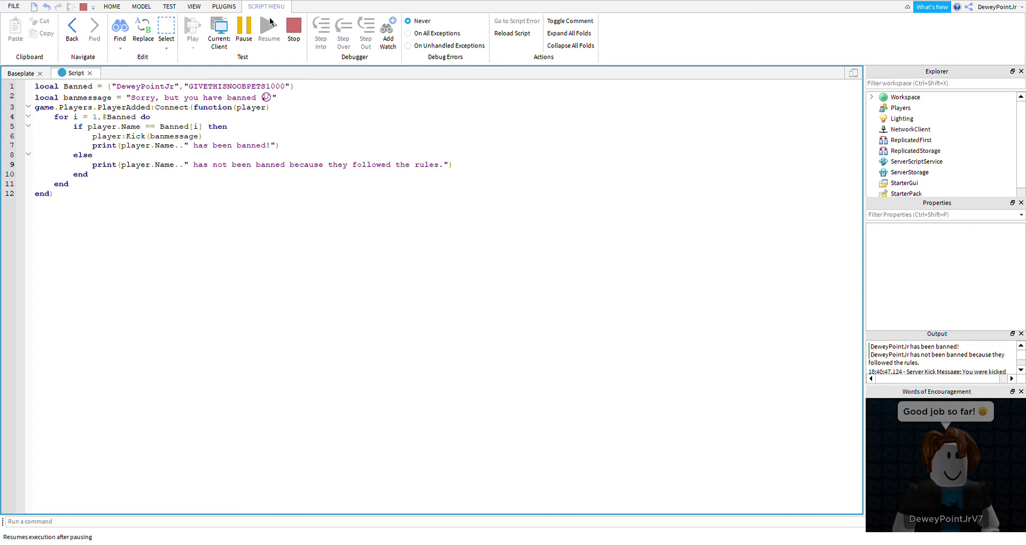
- Delete the else branch and its print line, then stop the retest after the kick
{"action": "left_click", "coordinate": [294, 25]}
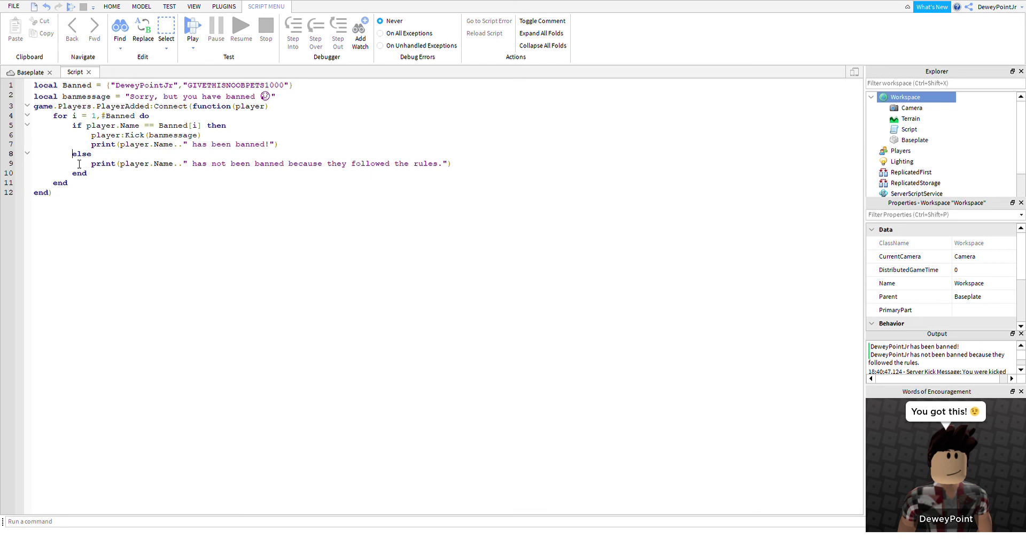
{"action": "left_click_drag", "start_coordinate": [72, 154], "coordinate": [453, 164]}
{"action": "key", "text": "BackSpace"}
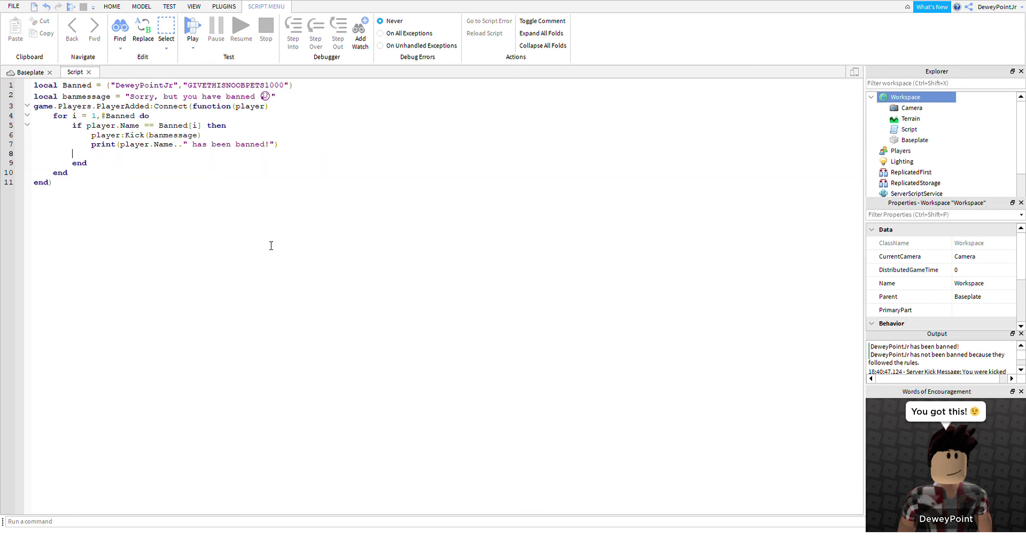
{"action": "key", "text": "BackSpace"}
{"action": "key", "text": "BackSpace"}
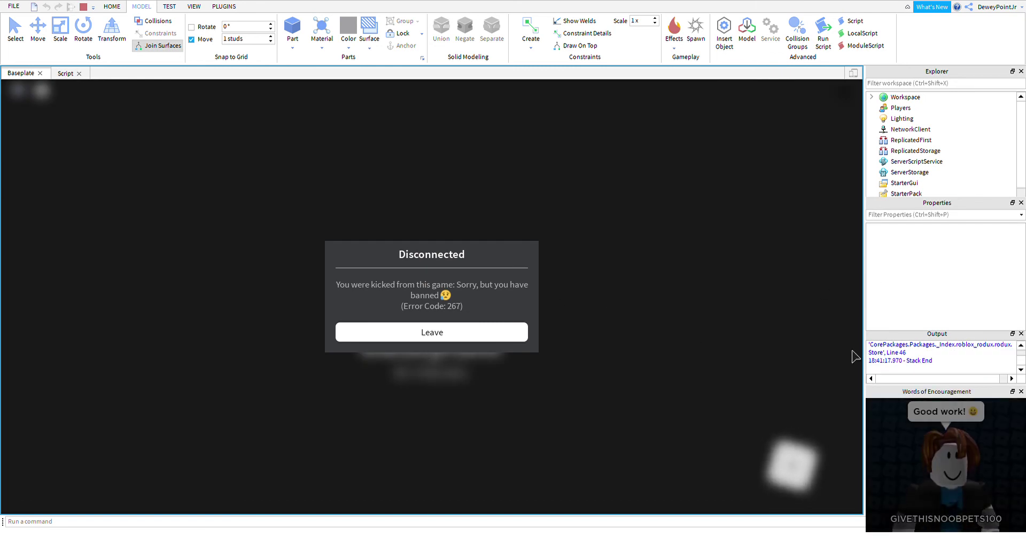
{"action": "left_click", "coordinate": [83, 6]}
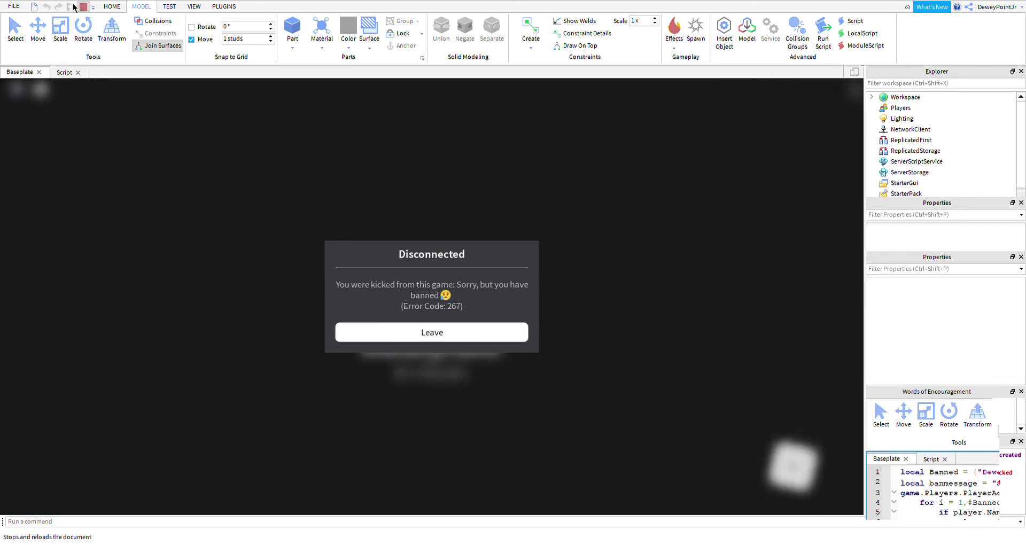
{"action": "left_click", "coordinate": [77, 72]}
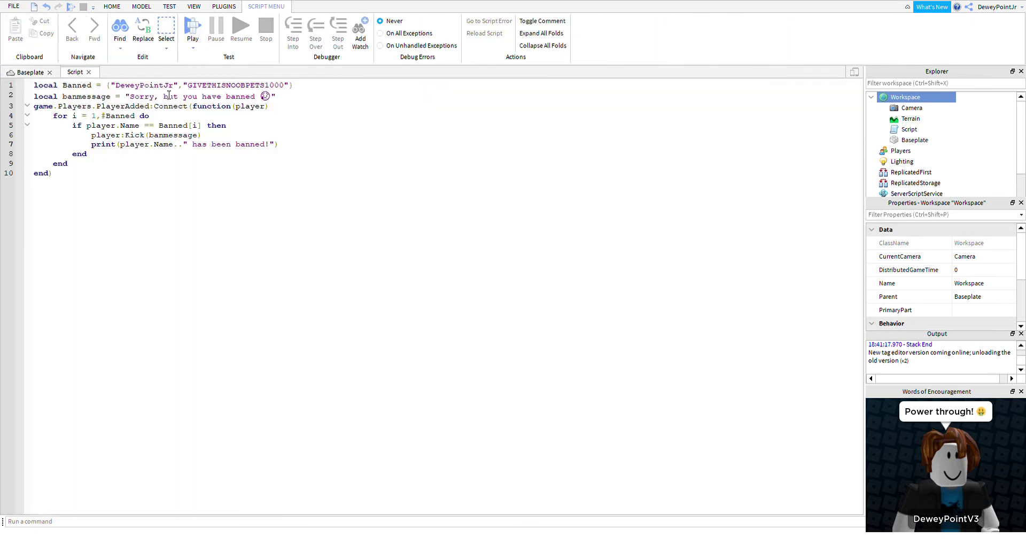
{"action": "double_click", "coordinate": [161, 85]}
{"action": "key", "text": "BackSpace"}
{"action": "key", "text": "BackSpace"}
{"action": "key", "text": "Delete"}
{"action": "key", "text": "Delete"}
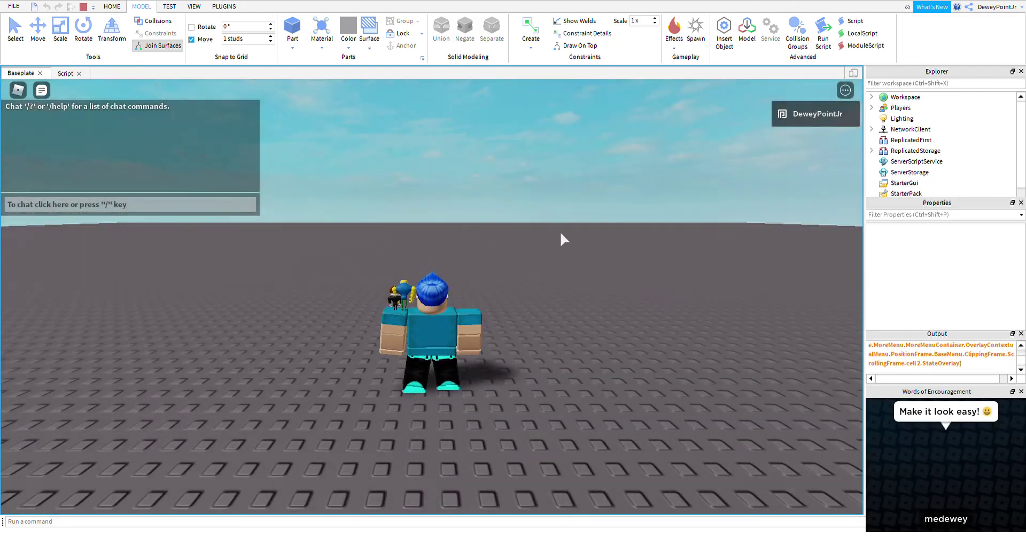
- In the new play test, face the avatar and chat '/e hello'
{"action": "right_click_drag", "start_coordinate": [560, 232], "coordinate": [572, 236]}
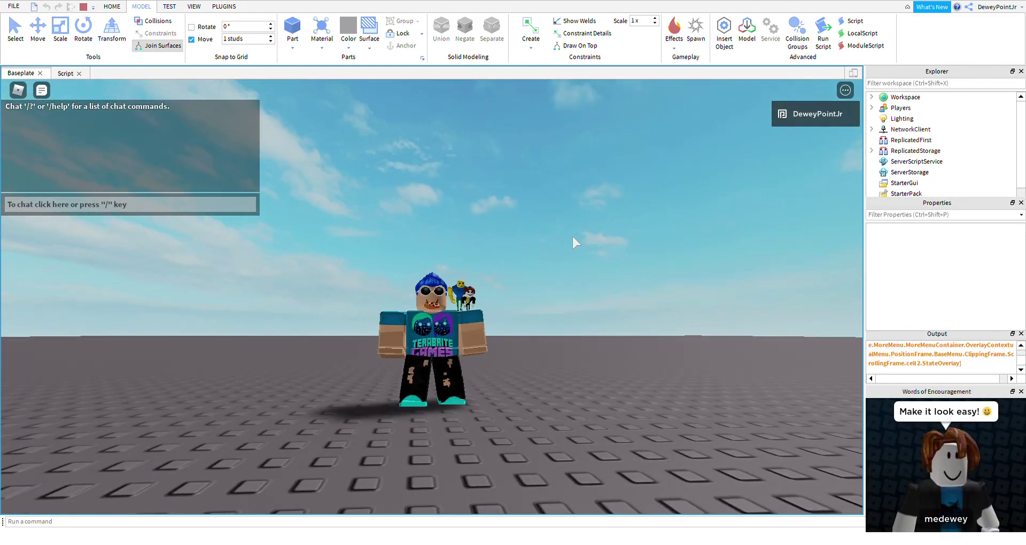
{"action": "key", "text": "slash"}
{"action": "type", "text": "/"}
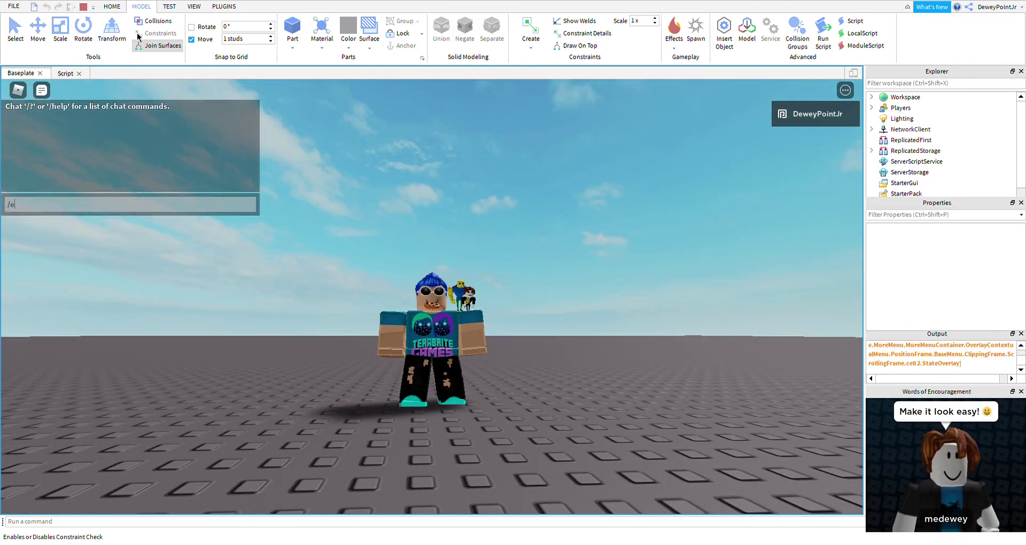
{"action": "type", "text": "e hello"}
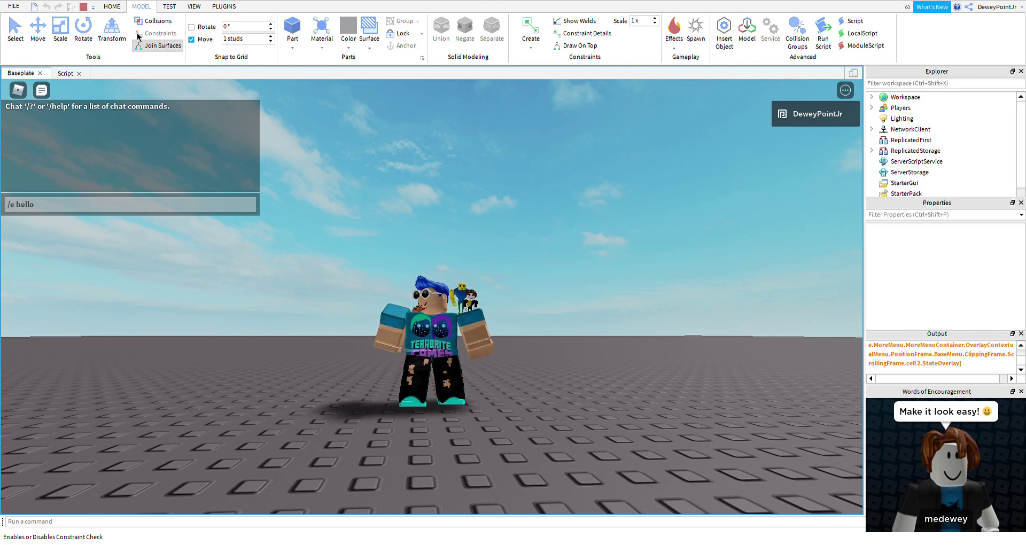